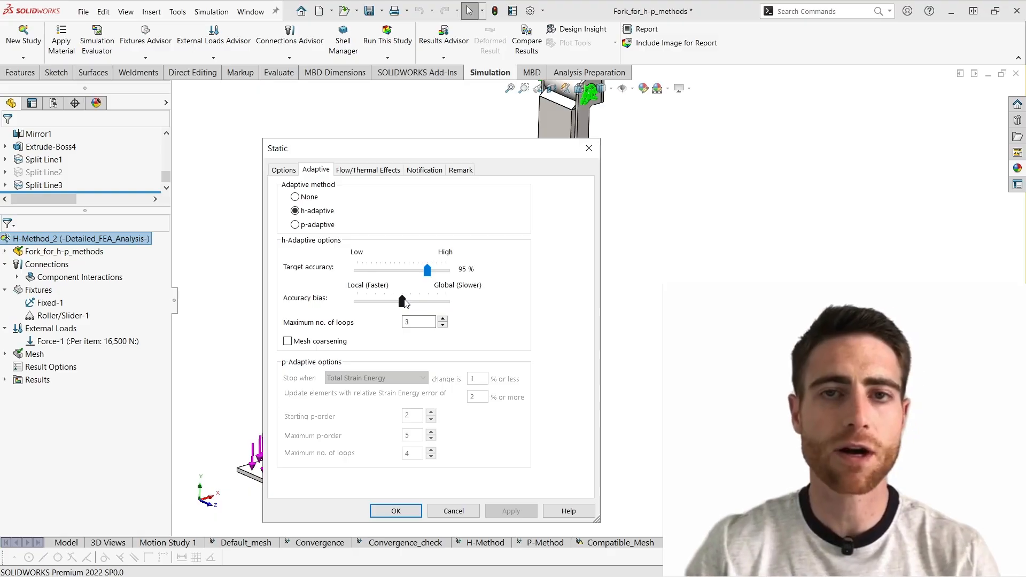
Step: Confirm the h-adaptive settings of 95% target accuracy and 3 maximum loops, and run the H-Method_2 study
left_click(396, 511)
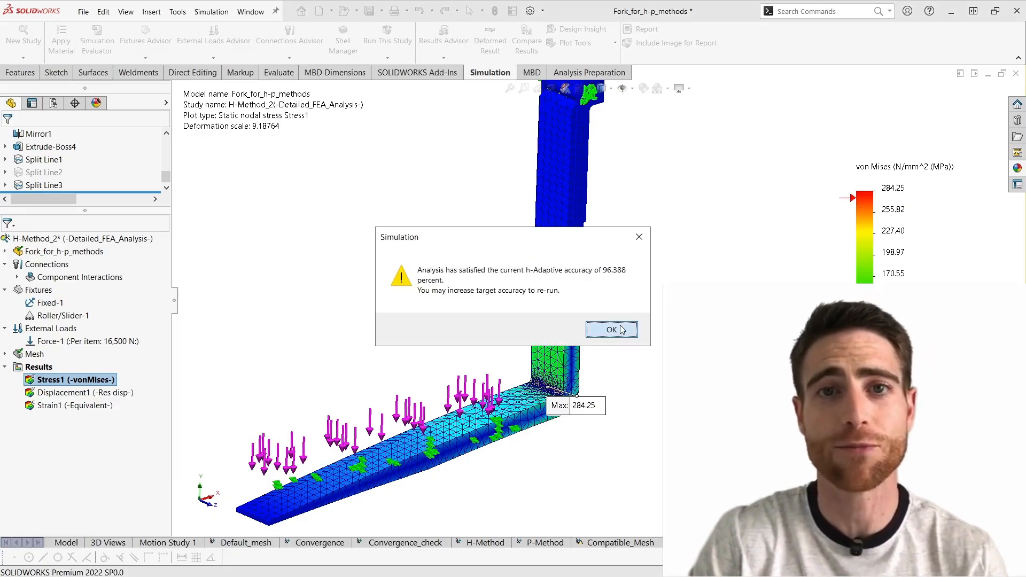
left_click(622, 330)
Step: Examine the H-Method_2 von Mises stress plot around the fork's inner bend, and open the P-Method study
middle_click_drag(622, 330, 385, 479)
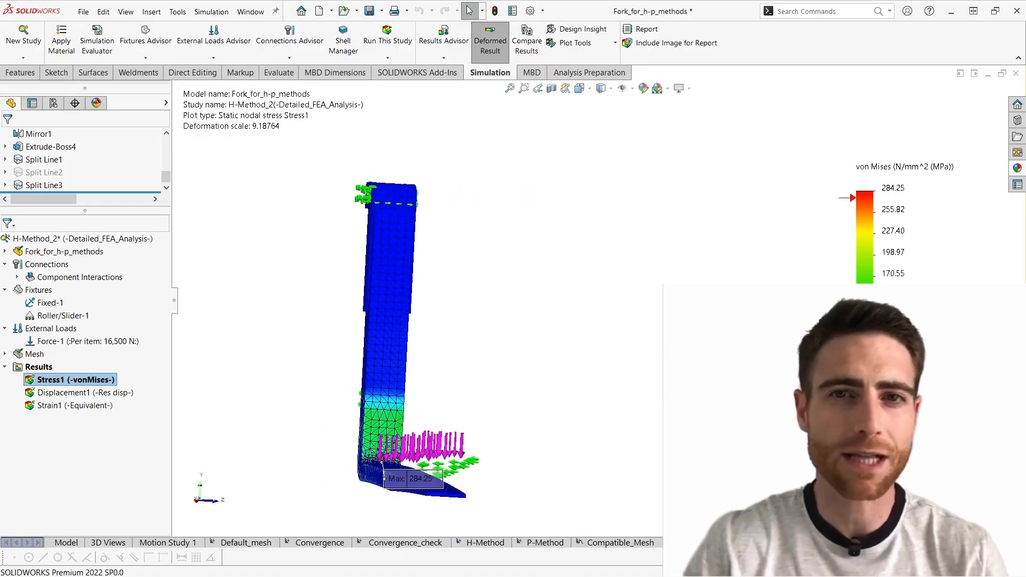
middle_click_drag(666, 378, 658, 411)
left_click_drag(390, 426, 286, 432)
scroll(323, 419, "down", 2)
scroll(358, 407, "down", 2)
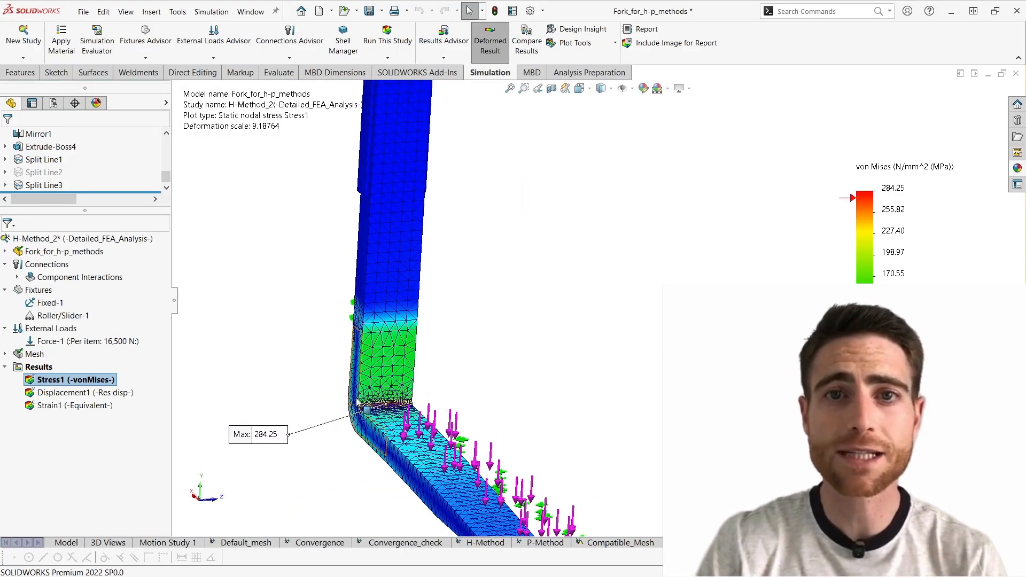
scroll(593, 353, "up", 2)
left_click(545, 542)
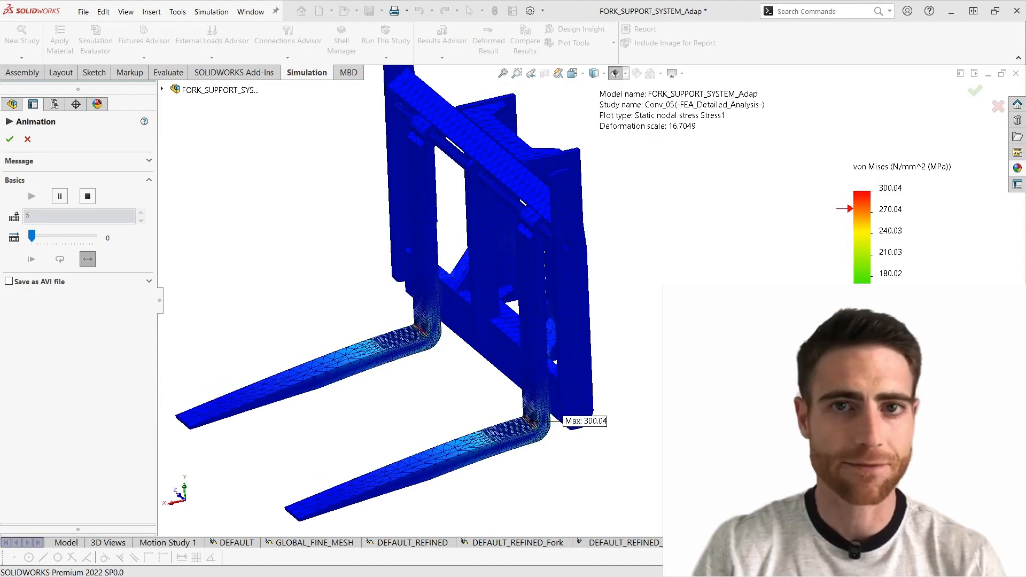
Step: Inspect the stress at the fork bends in the fork support assembly and close the stress plot animation
scroll(570, 399, "down", 8)
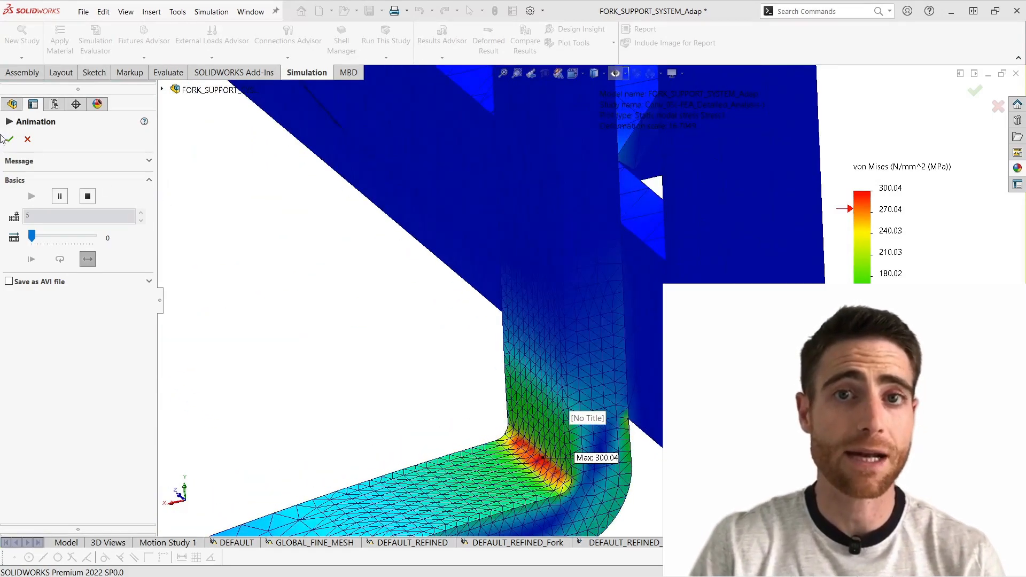
left_click(8, 139)
scroll(389, 324, "up", 8)
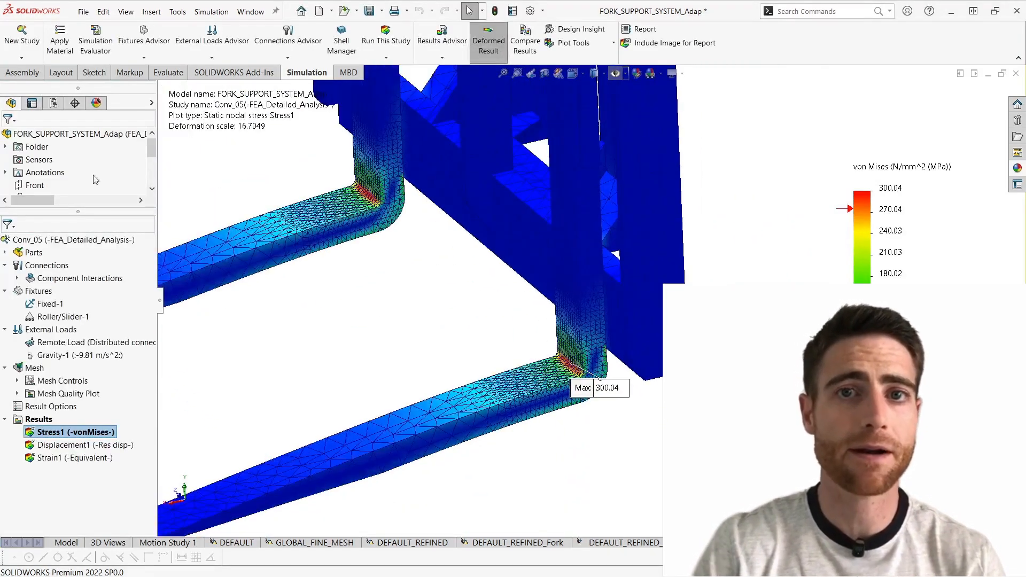
scroll(95, 179, "down", 3)
left_click(96, 172)
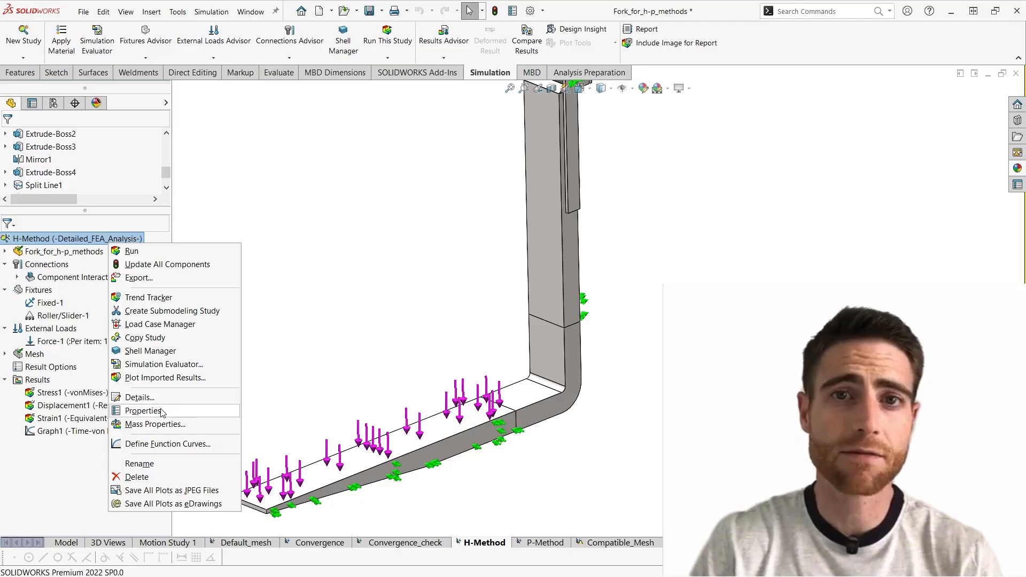
Step: Open the H-Method study's properties and review its h-adaptive target accuracy and accuracy bias
left_click(163, 411)
left_click(316, 170)
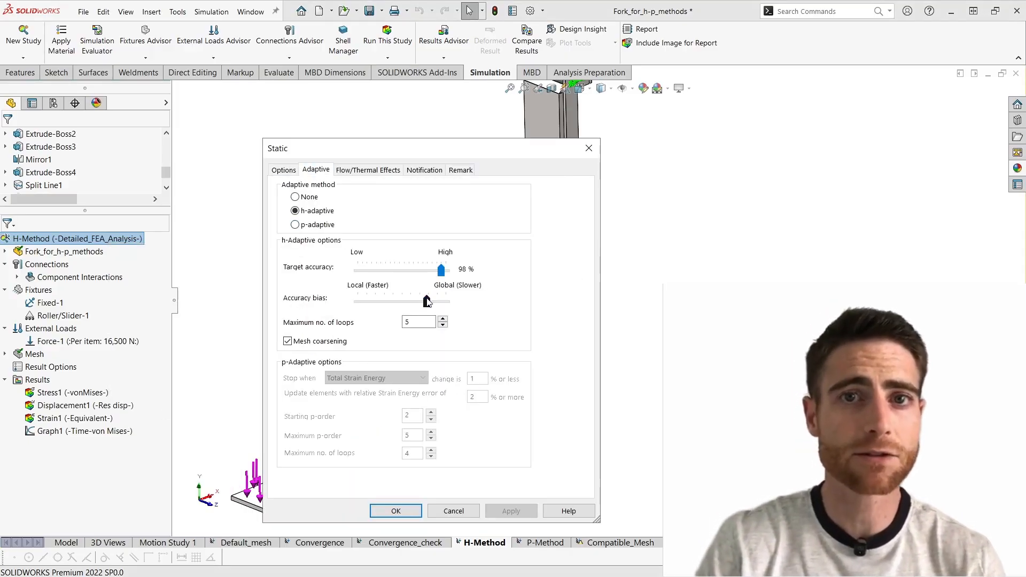
left_click_drag(395, 273, 422, 302)
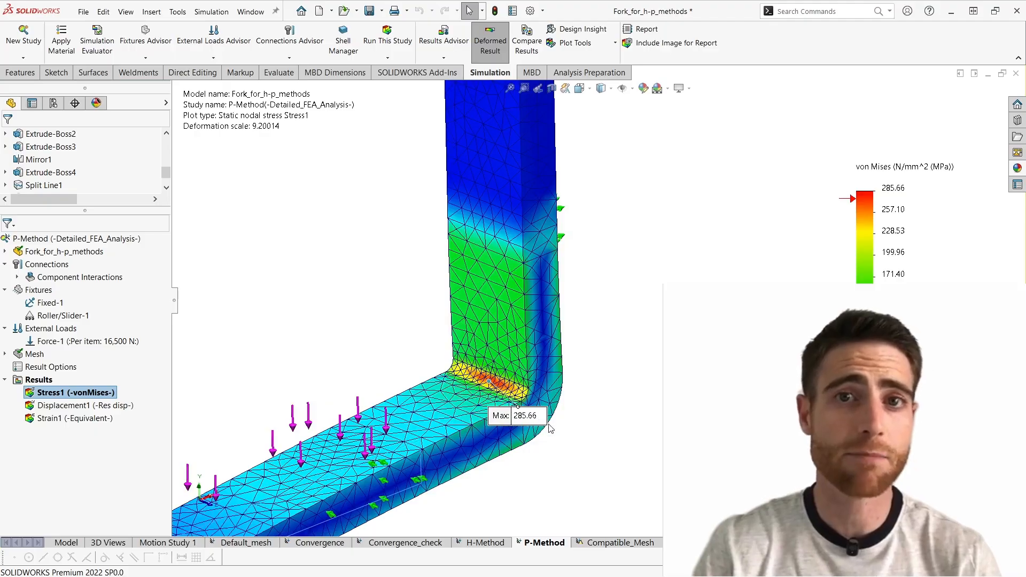
Step: Examine the P-Method von Mises stress plot around the fork's bend from both sides
left_click_drag(550, 426, 580, 444)
scroll(587, 385, "up", 5)
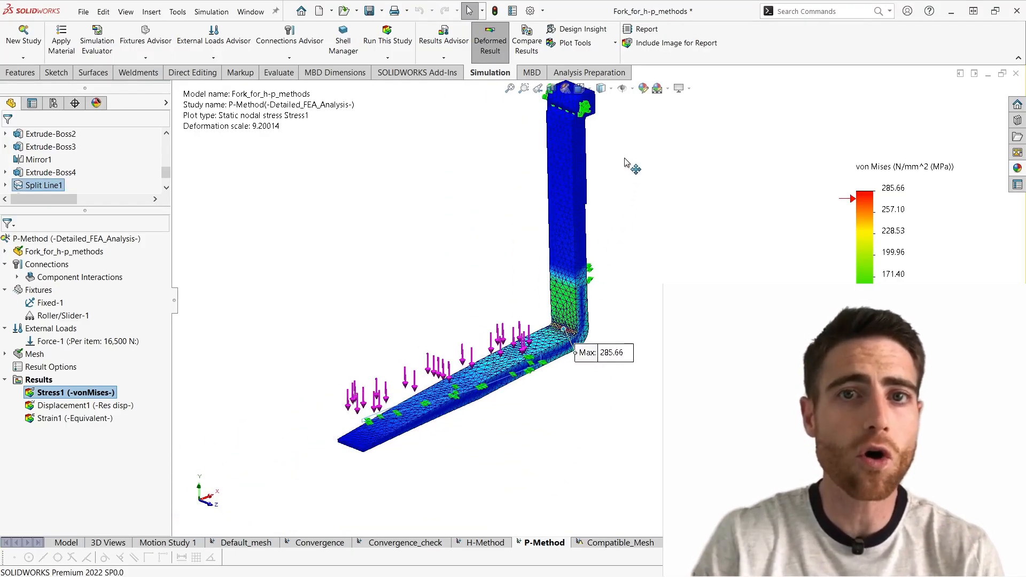
scroll(624, 167, "down", 2)
middle_click_drag(606, 411, 614, 419)
scroll(601, 264, "down", 3)
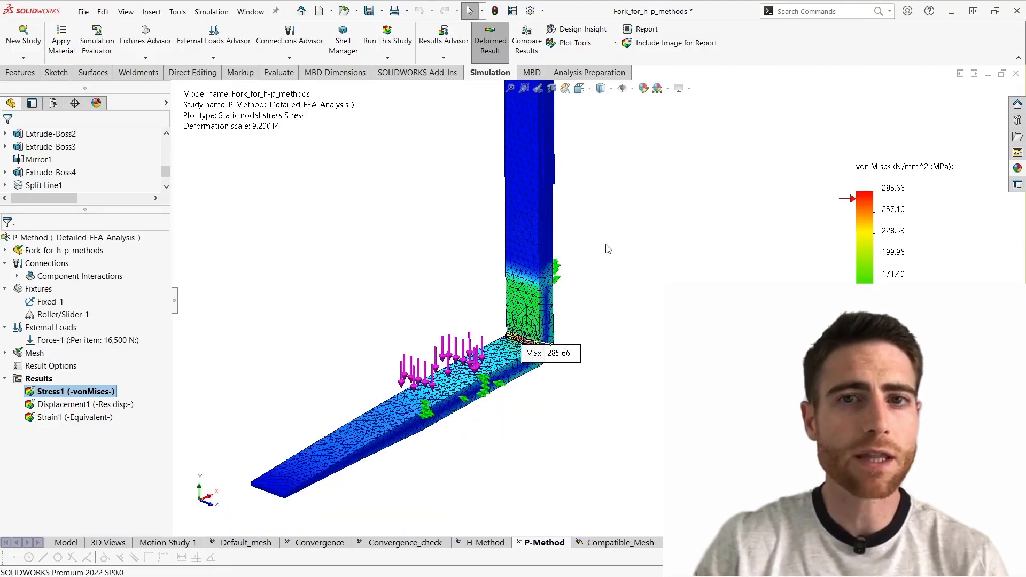
middle_click_drag(573, 321, 524, 308)
scroll(615, 301, "up", 2)
scroll(601, 332, "up", 1)
scroll(602, 326, "up", 1)
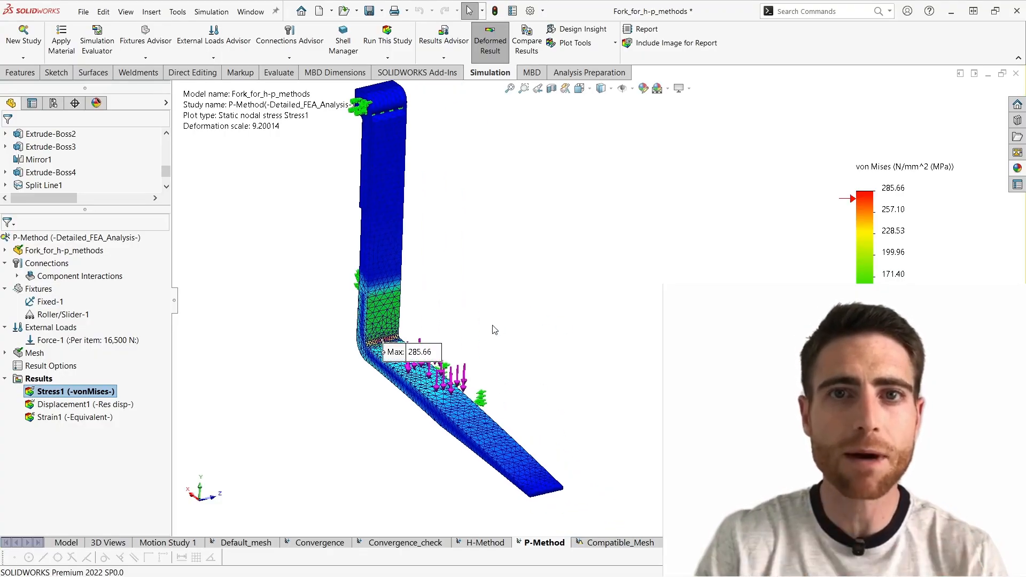
left_click_drag(420, 354, 331, 366)
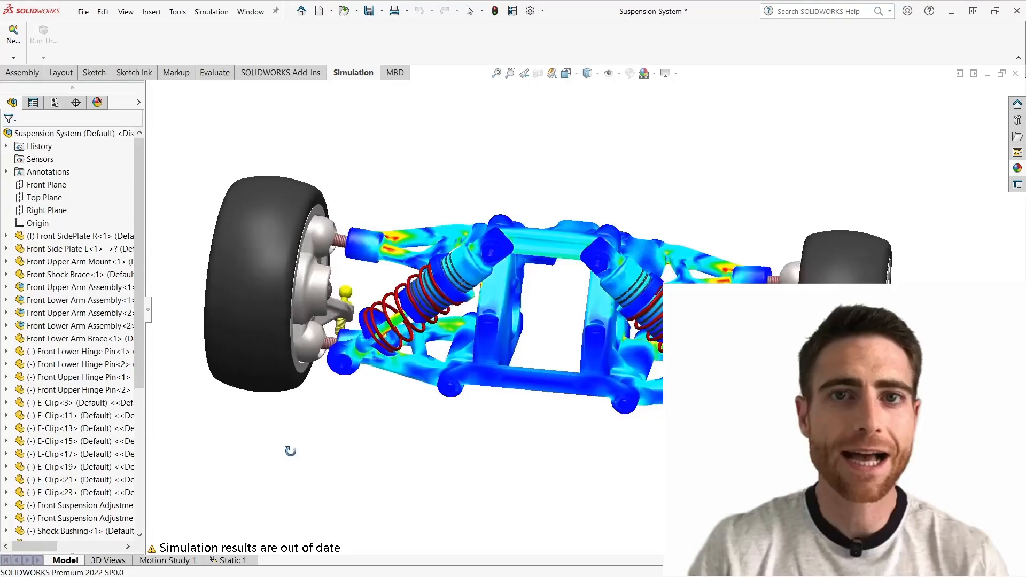
Step: Open the Front Upper Arm part from the suspension assembly and open the boundary options of its stress plot
middle_click_drag(291, 451, 279, 475)
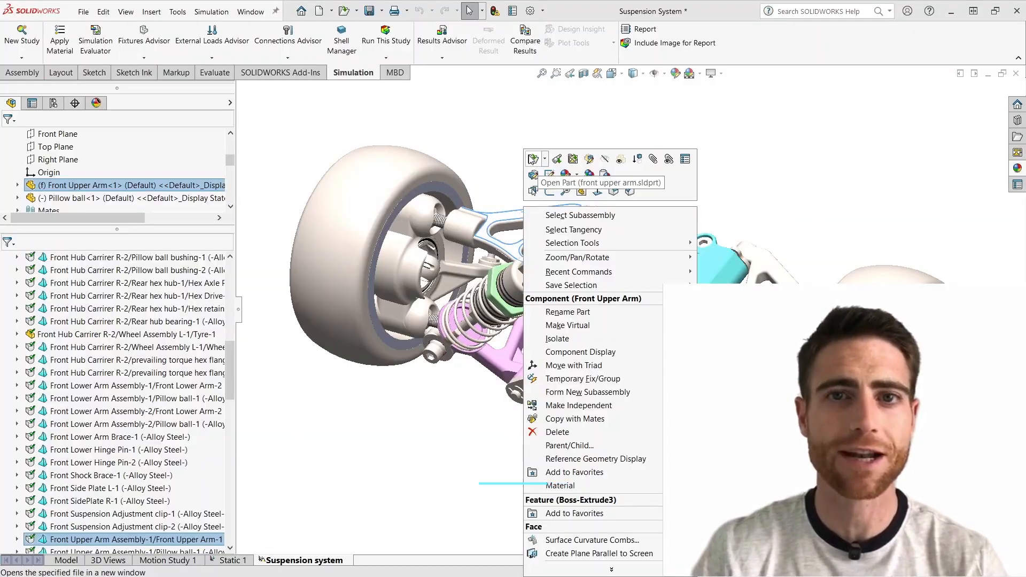
left_click(533, 160)
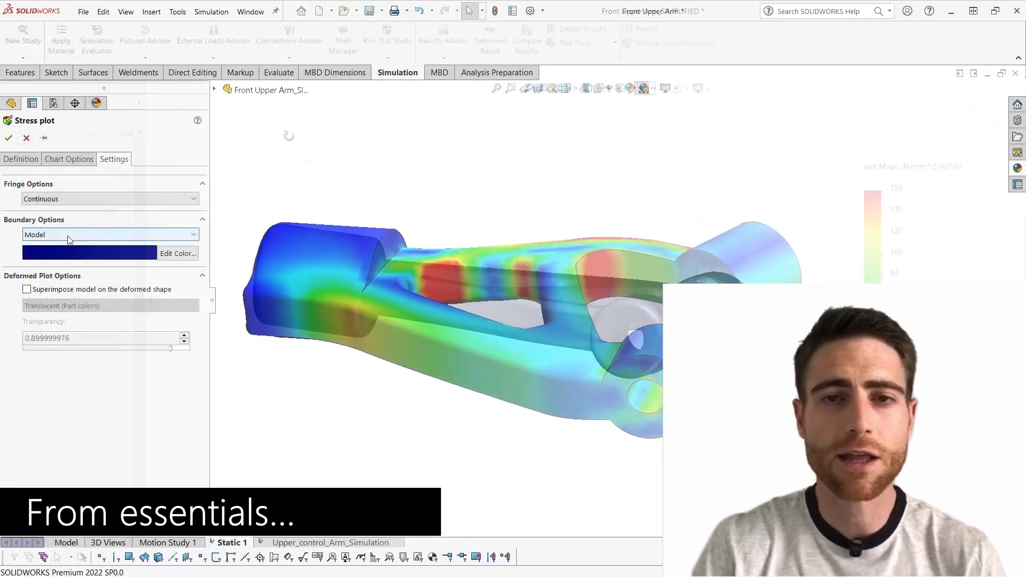
left_click(69, 235)
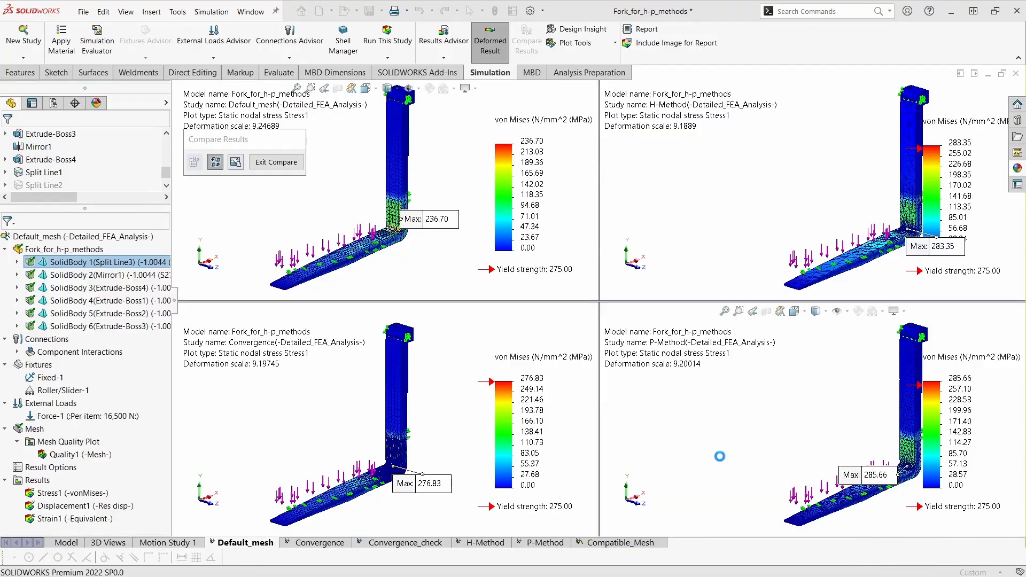
Step: Compare the von Mises stress and mesh density of the Default_mesh, Convergence, H-Method and P-Method studies at the fork's bend and shank
left_click(722, 452)
scroll(836, 452, "down", 2)
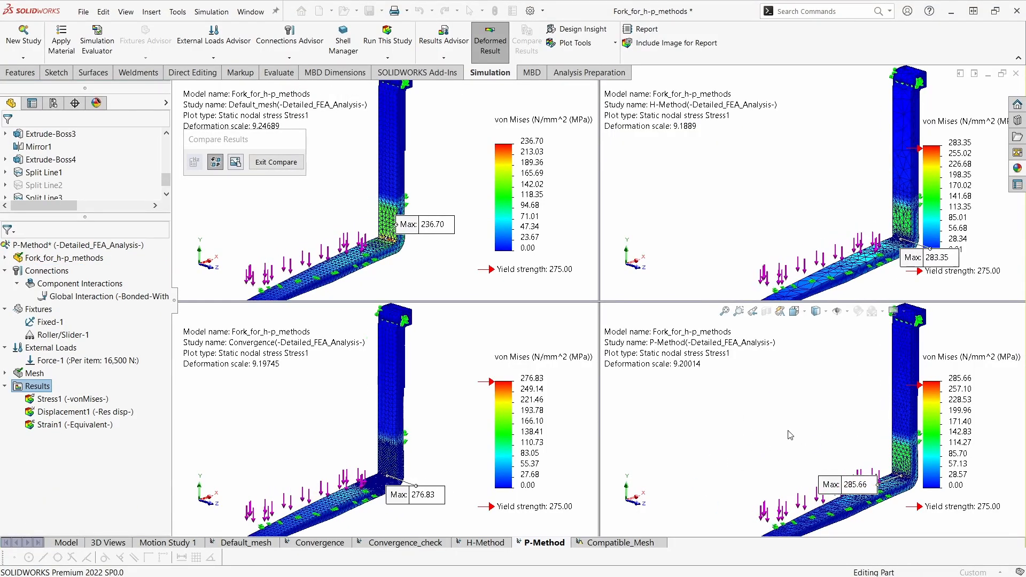
scroll(858, 451, "down", 2)
middle_click_drag(855, 449, 715, 360, "ctrl")
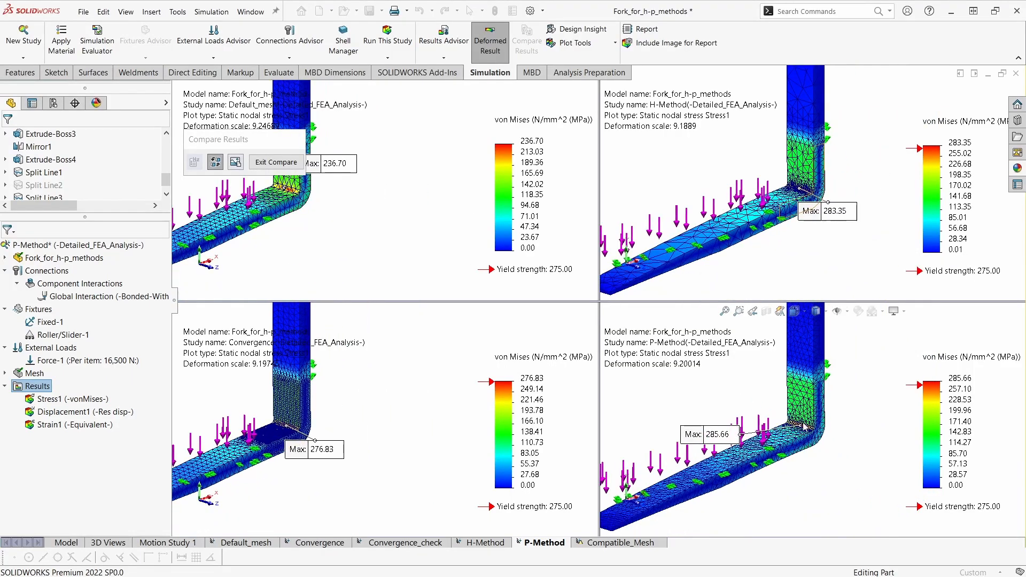
scroll(828, 425, "down", 1)
middle_click_drag(737, 396, 768, 418, "ctrl")
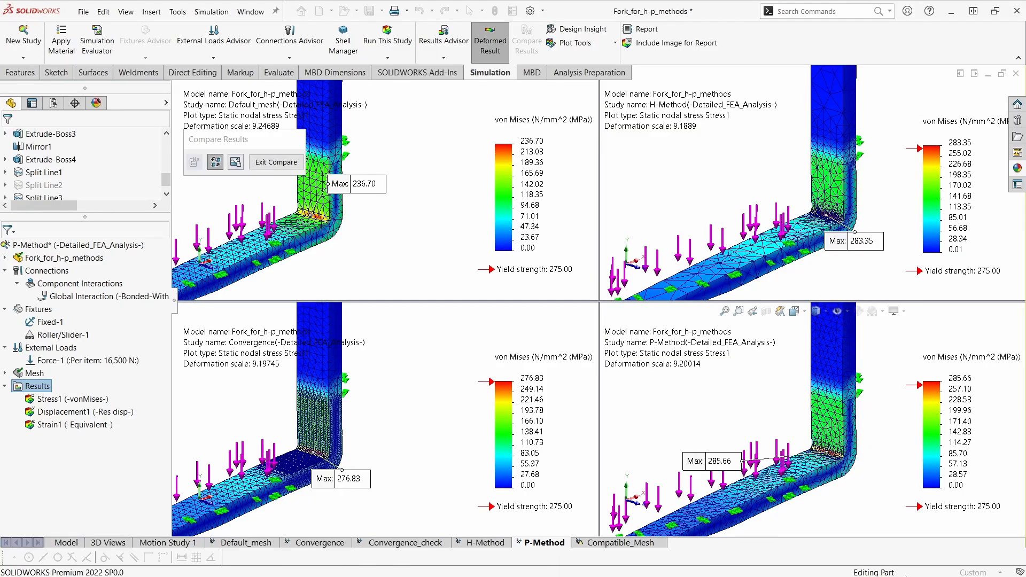
mouse_move(697, 466)
middle_mouse_down()
mouse_move(695, 443)
mouse_move(714, 477)
mouse_move(687, 458)
middle_mouse_up()
scroll(714, 476, "up", 1)
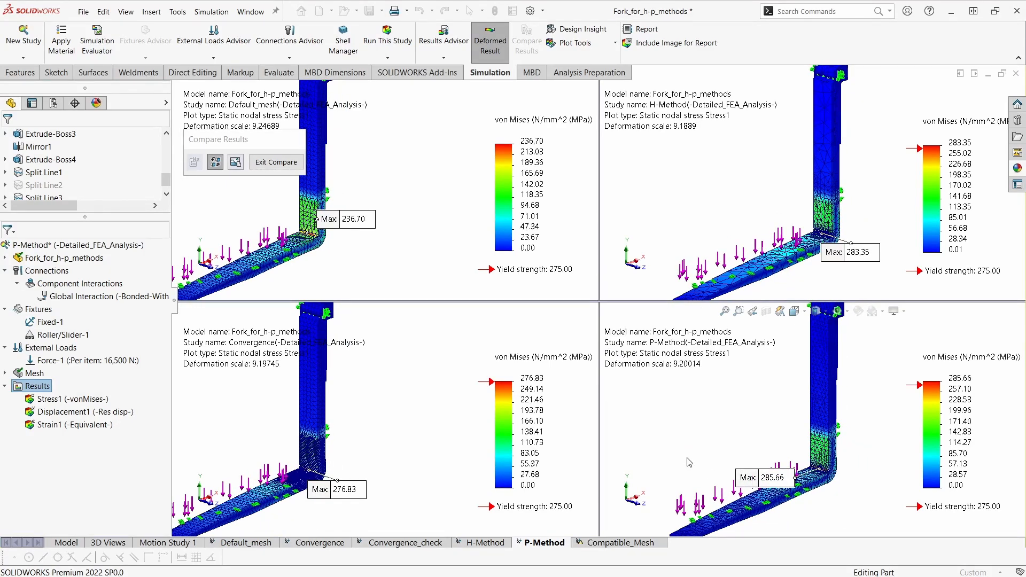
middle_click_drag(690, 462, 667, 450, "ctrl")
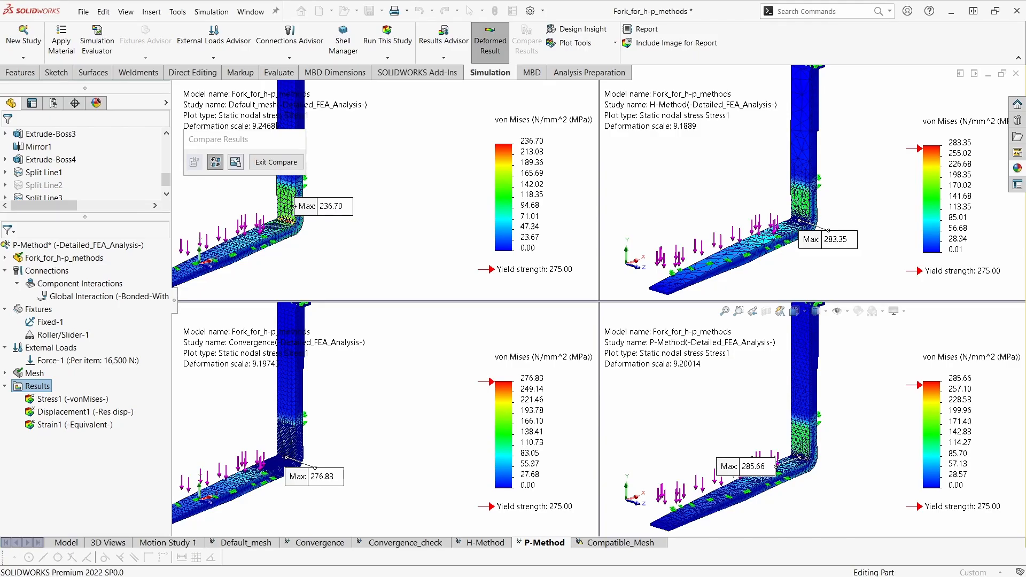
mouse_move(730, 396)
middle_mouse_down("ctrl")
mouse_move(722, 392)
mouse_move(734, 404)
middle_mouse_up("ctrl")
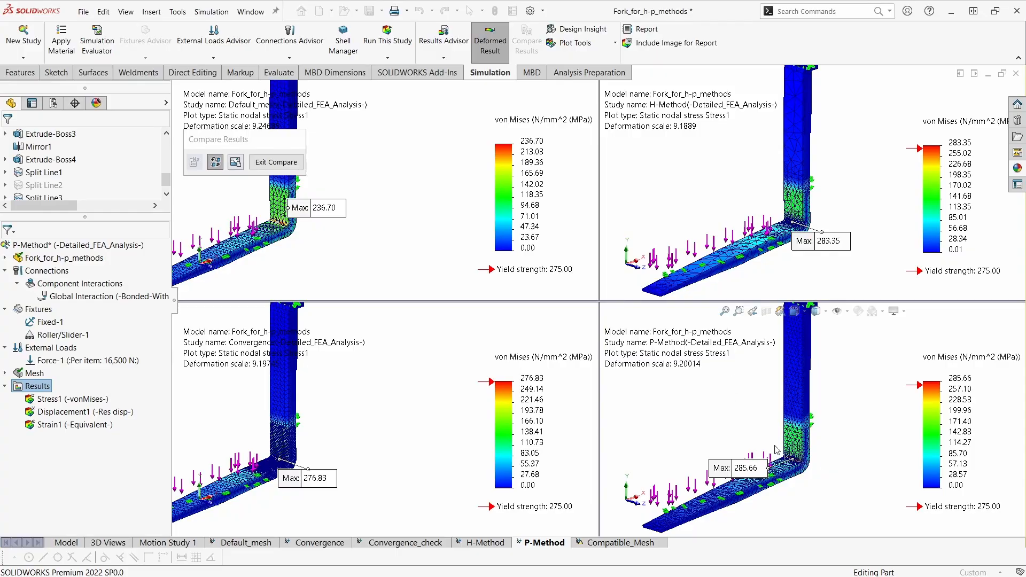
scroll(837, 375, "down", 2)
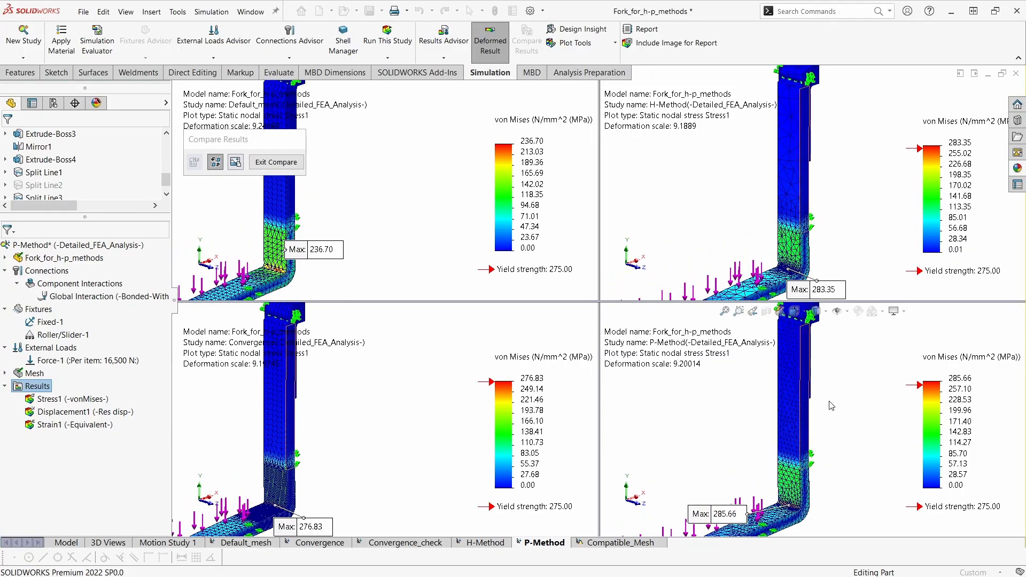
middle_click_drag(869, 410, 878, 414, "ctrl")
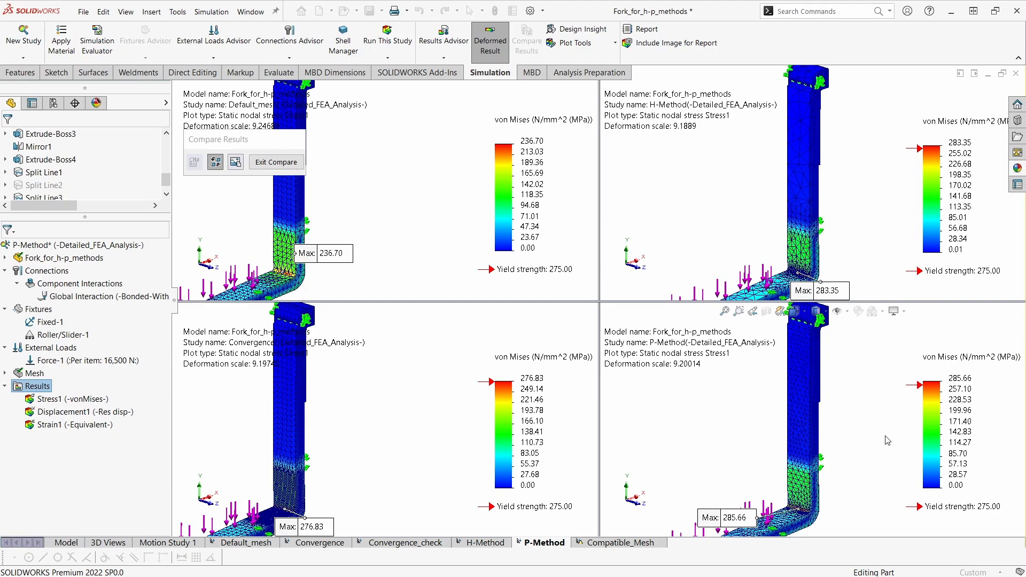
scroll(870, 474, "down", 1)
scroll(836, 406, "down", 1)
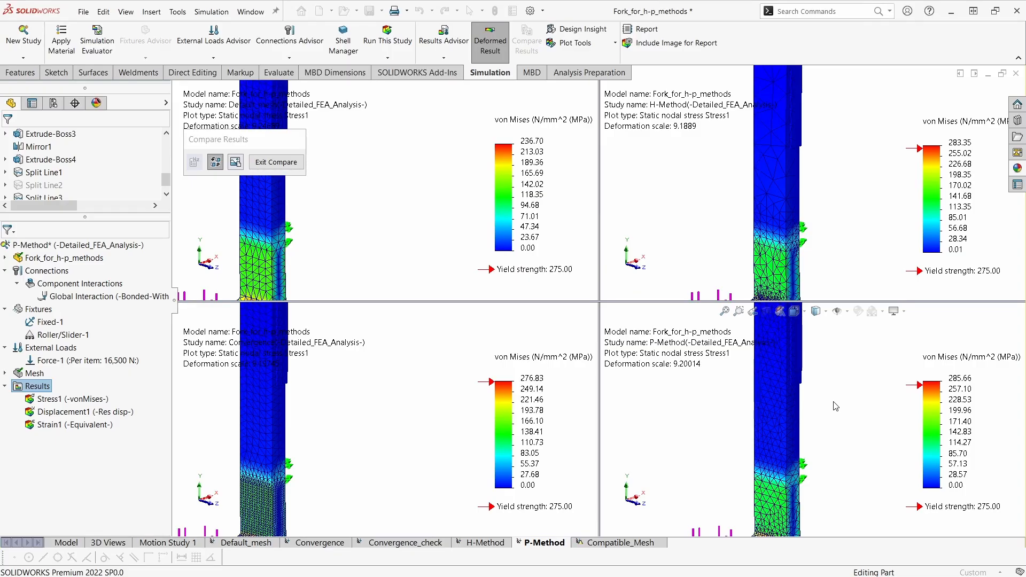
scroll(824, 416, "up", 6)
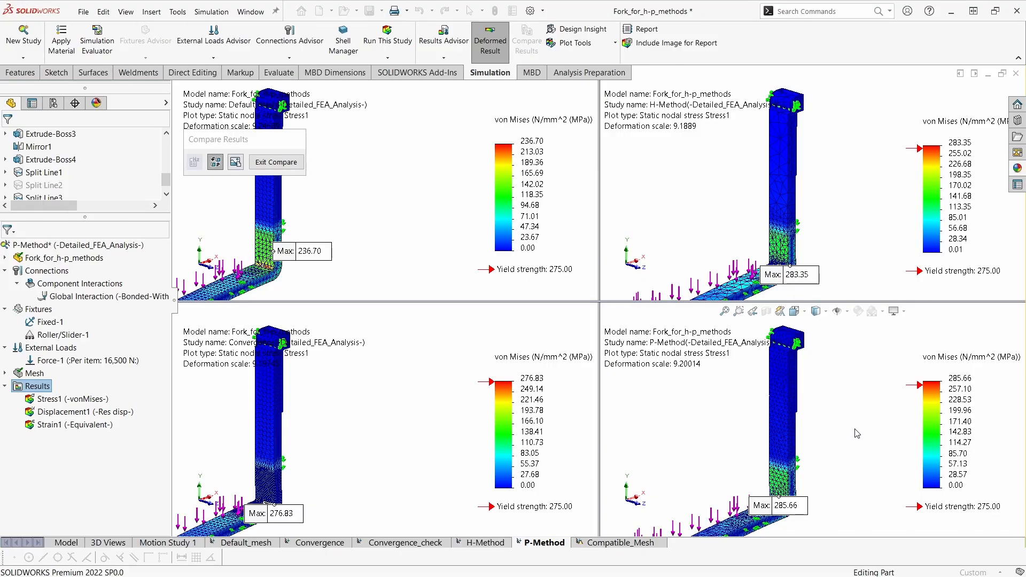
scroll(857, 434, "down", 5)
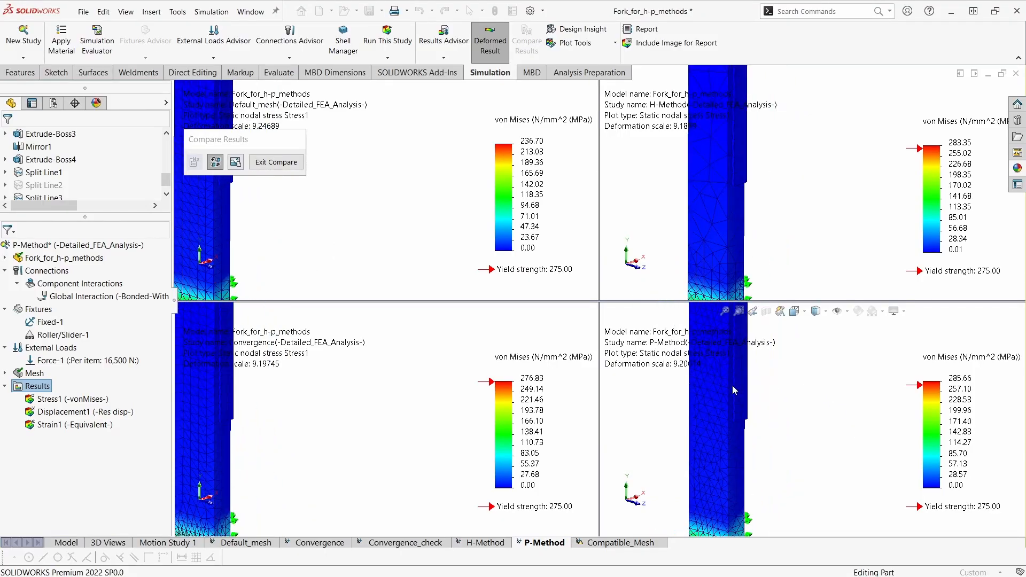
scroll(727, 381, "down", 2)
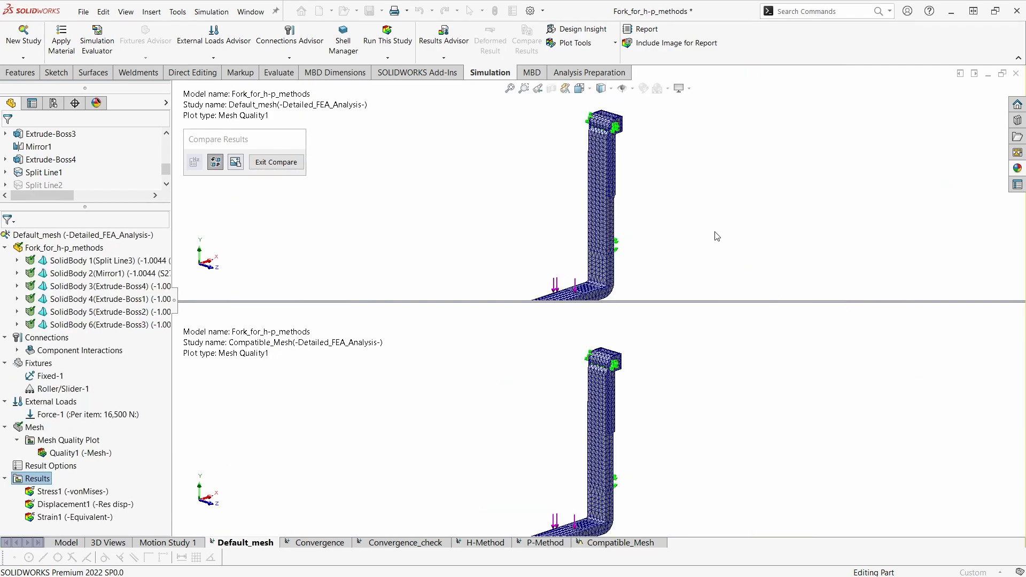
Step: Compare the mesh plots of the Default_mesh and Compatible_Mesh studies where the bodies meet near the fork's upper end
scroll(720, 231, "down", 4)
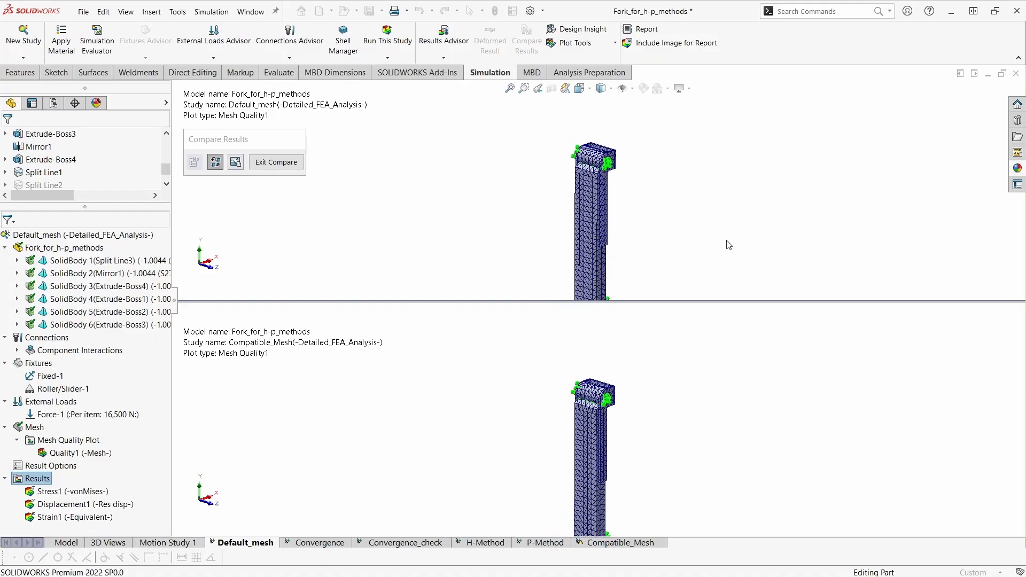
middle_click_drag(726, 241, 788, 249, "ctrl")
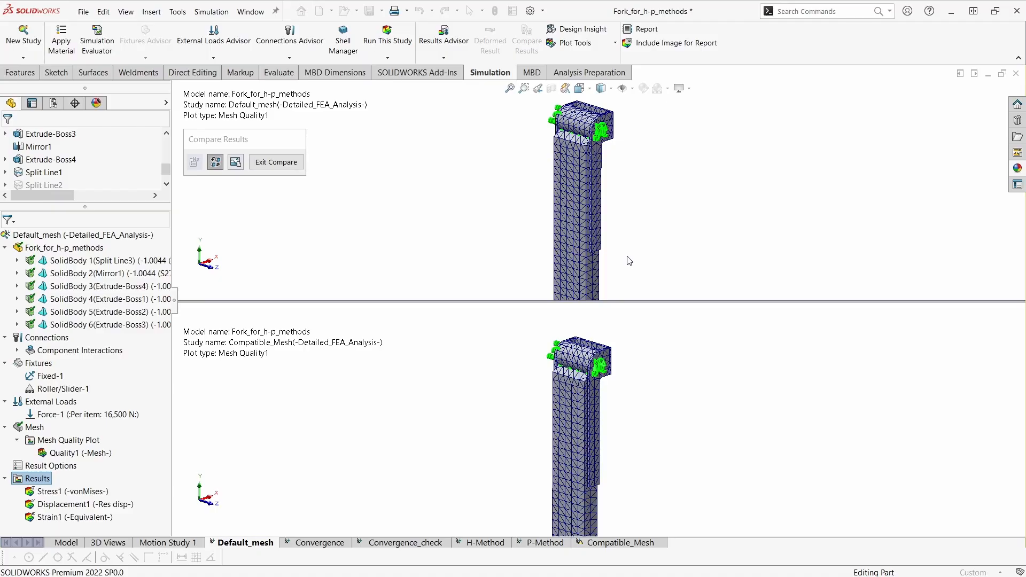
scroll(630, 261, "down", 5)
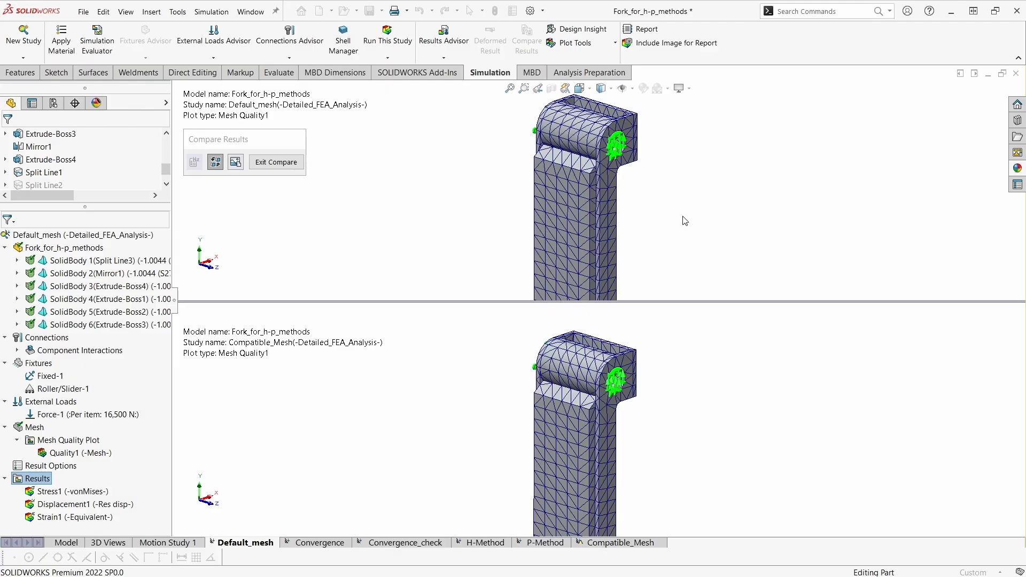
scroll(690, 235, "down", 5)
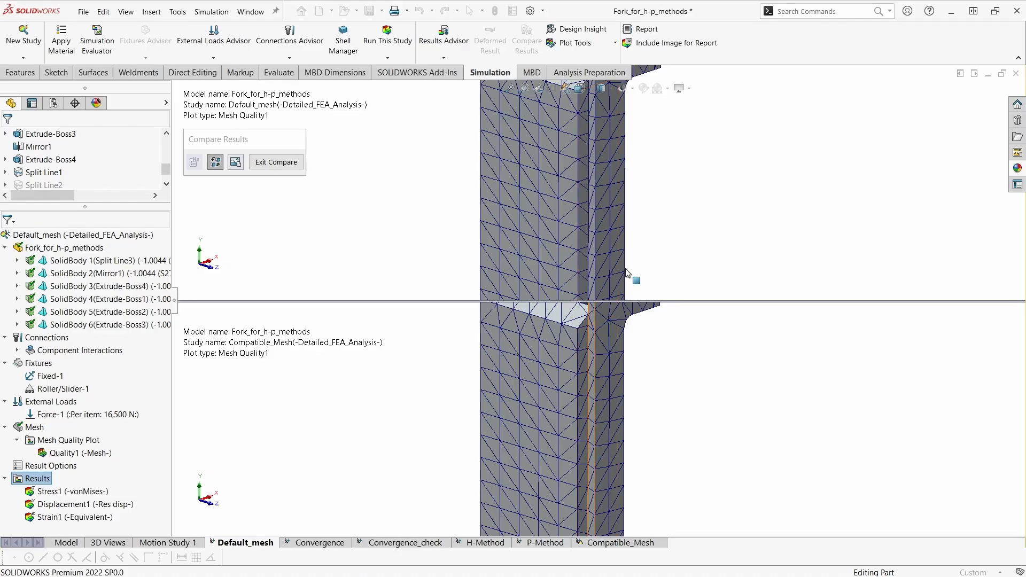
middle_click_drag(682, 234, 683, 245, "ctrl")
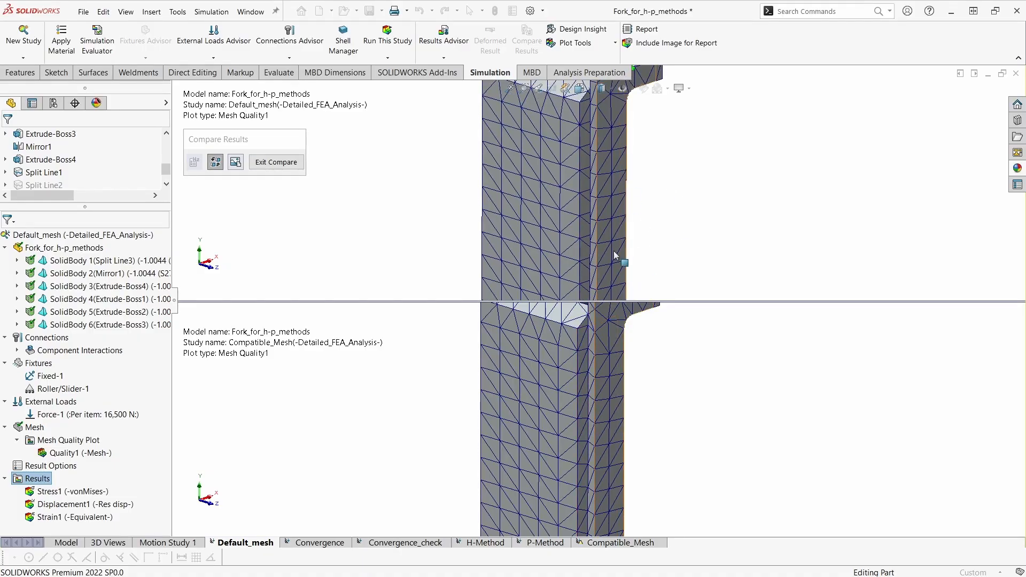
scroll(593, 198, "down", 1)
scroll(598, 178, "up", 1)
middle_click_drag(721, 195, 707, 204, "ctrl")
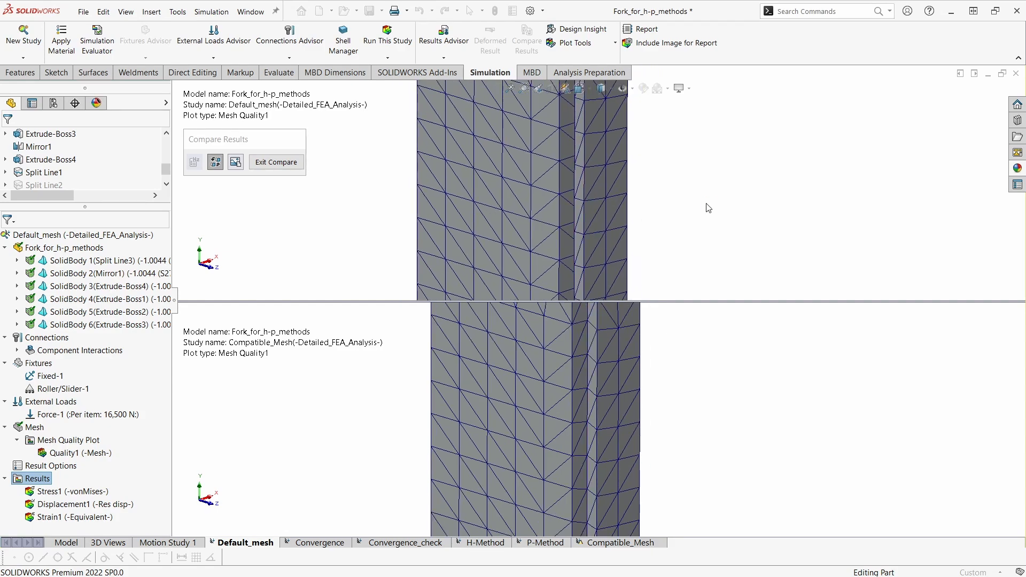
scroll(706, 204, "up", 1)
middle_click_drag(707, 204, 706, 220, "ctrl")
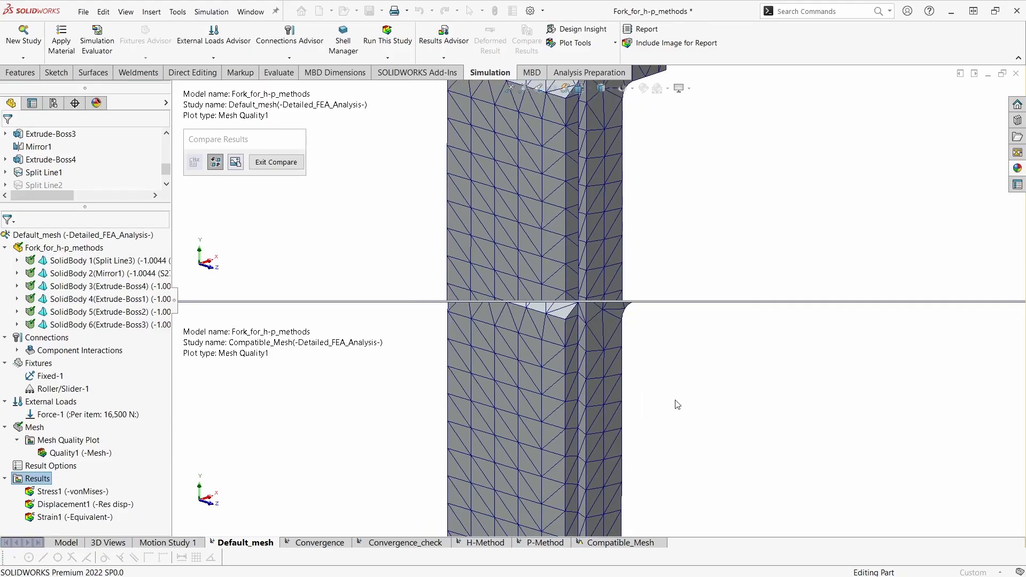
Step: Examine the Default_mesh and Compatible_Mesh mesh plots along the fork's shank from several sides and end the comparison
left_click(671, 450)
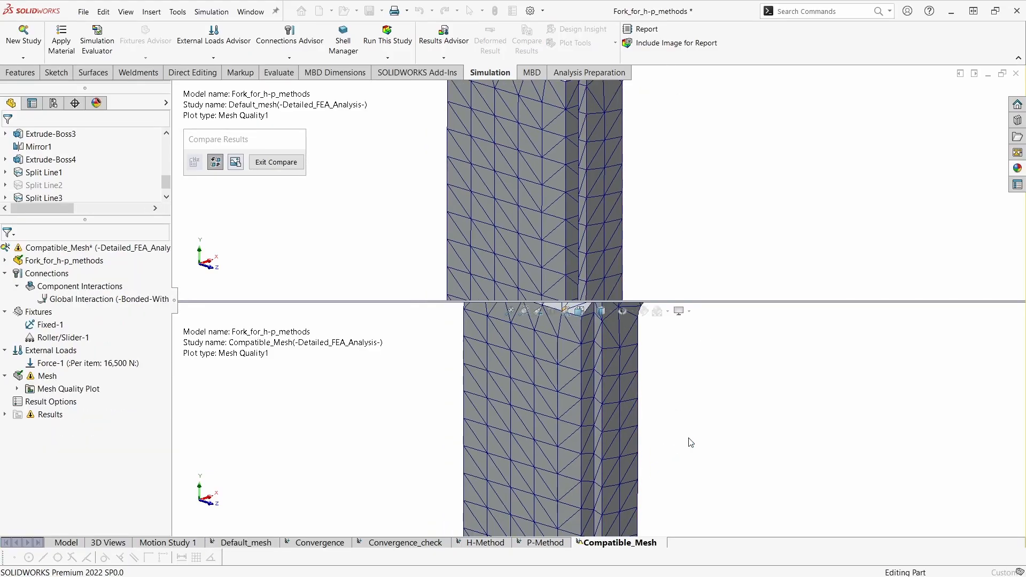
middle_click_drag(646, 253, 613, 278)
scroll(646, 244, "up", 1)
scroll(652, 208, "down", 1)
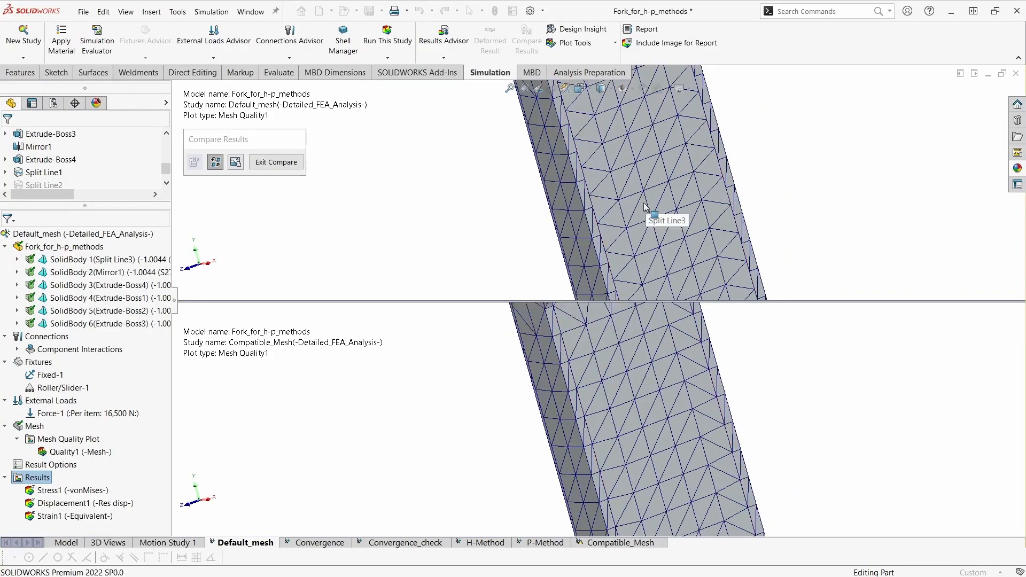
middle_click_drag(649, 207, 637, 248, "ctrl")
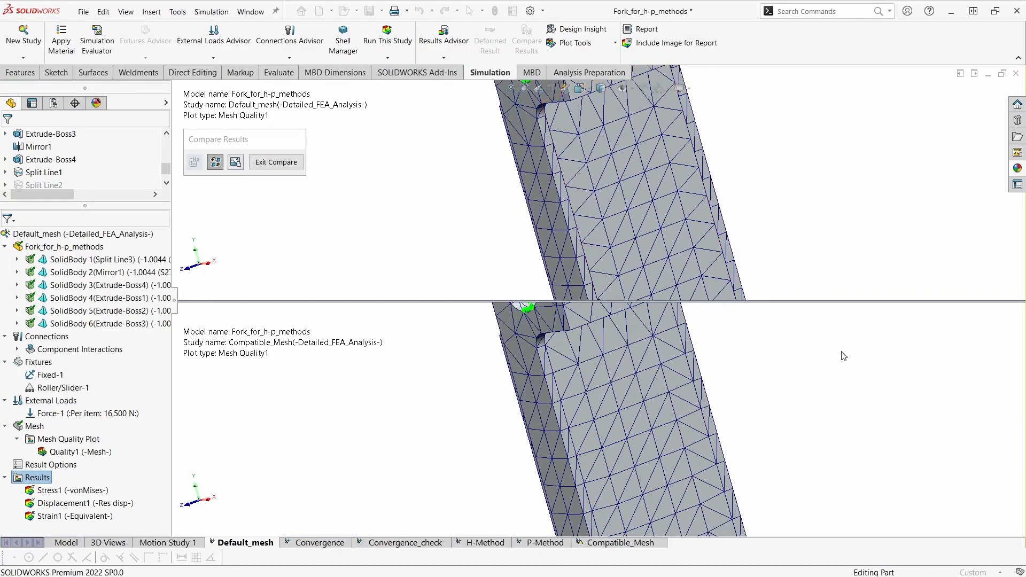
middle_click_drag(719, 219, 689, 219, "ctrl")
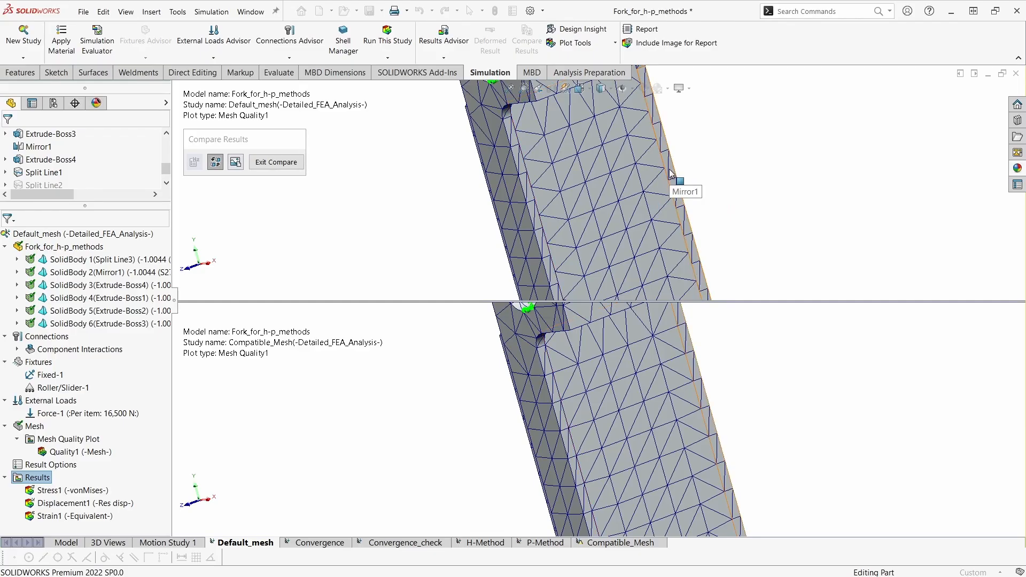
left_click(772, 406)
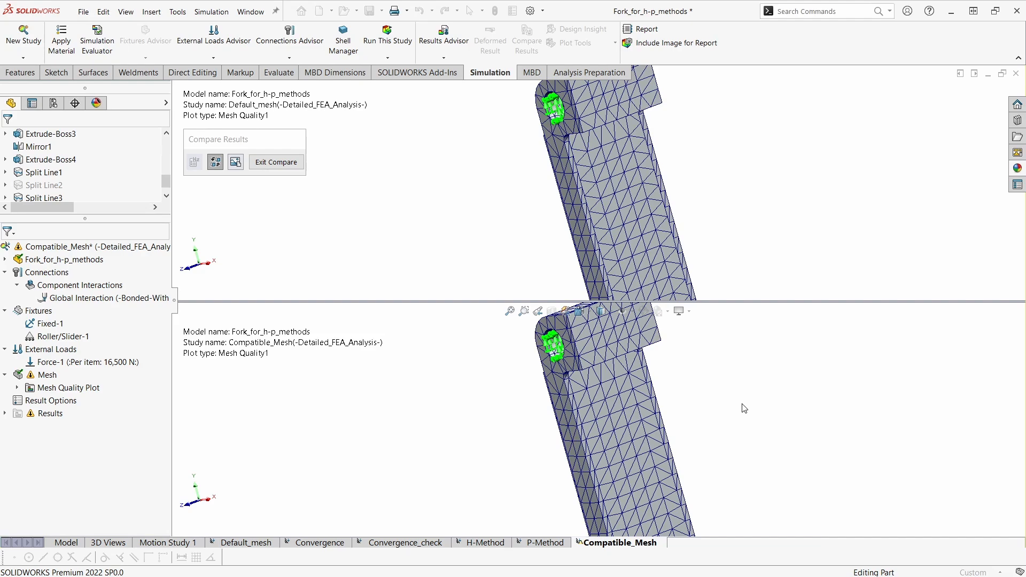
mouse_move(745, 421)
middle_mouse_down()
mouse_move(795, 422)
mouse_move(794, 448)
mouse_move(759, 431)
mouse_move(738, 437)
middle_mouse_up()
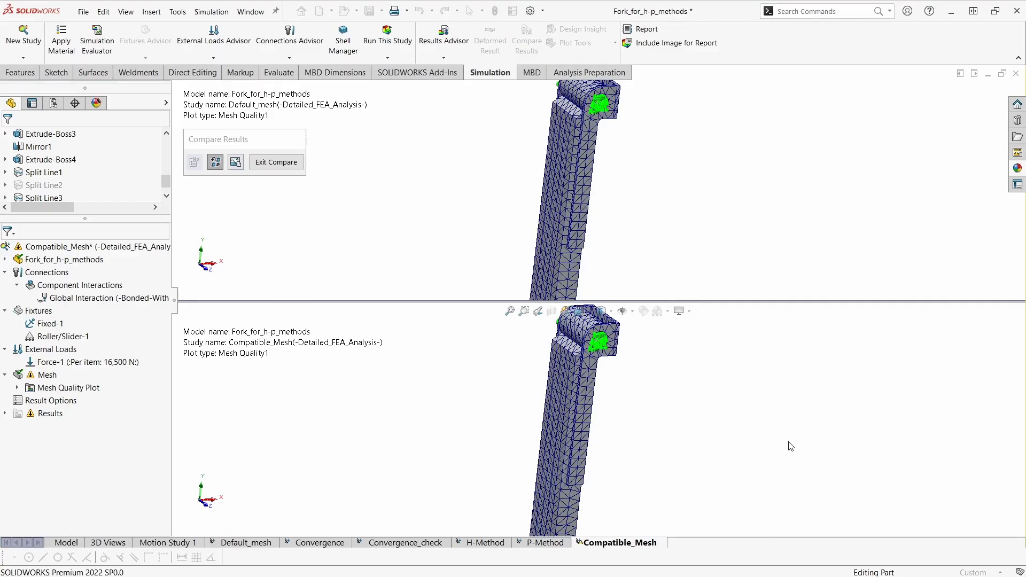
left_click(276, 161)
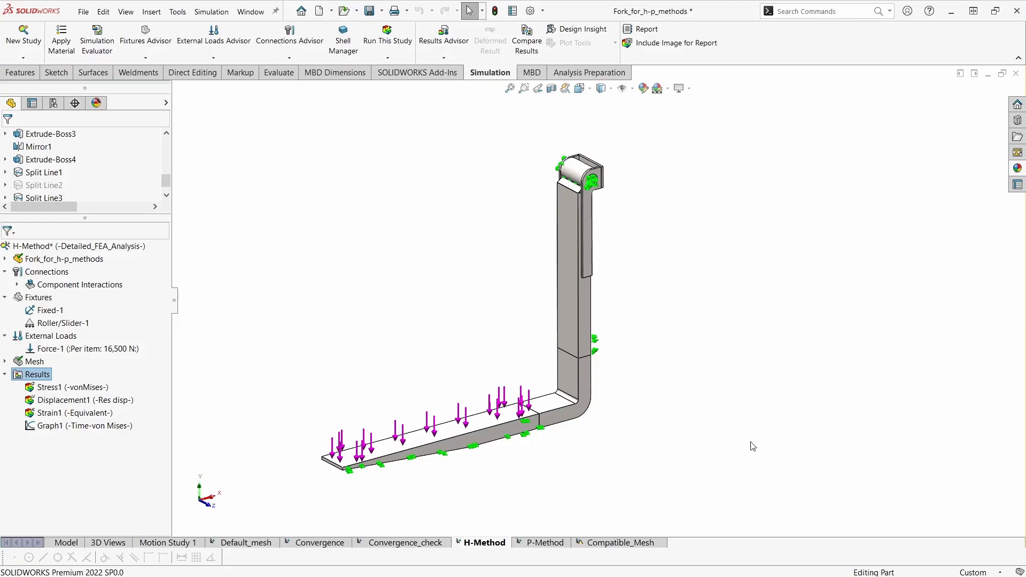
Step: Show the H-Method study's von Mises stress plot, with the maximum-stress label moved clear of the fork, and inspect the inner bend
key("f")
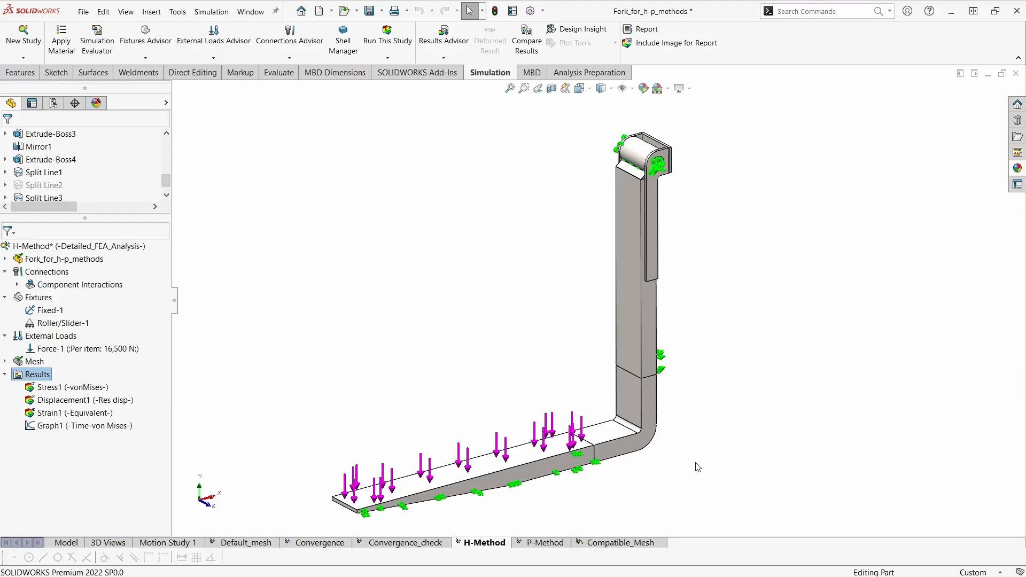
scroll(617, 418, "down", 3)
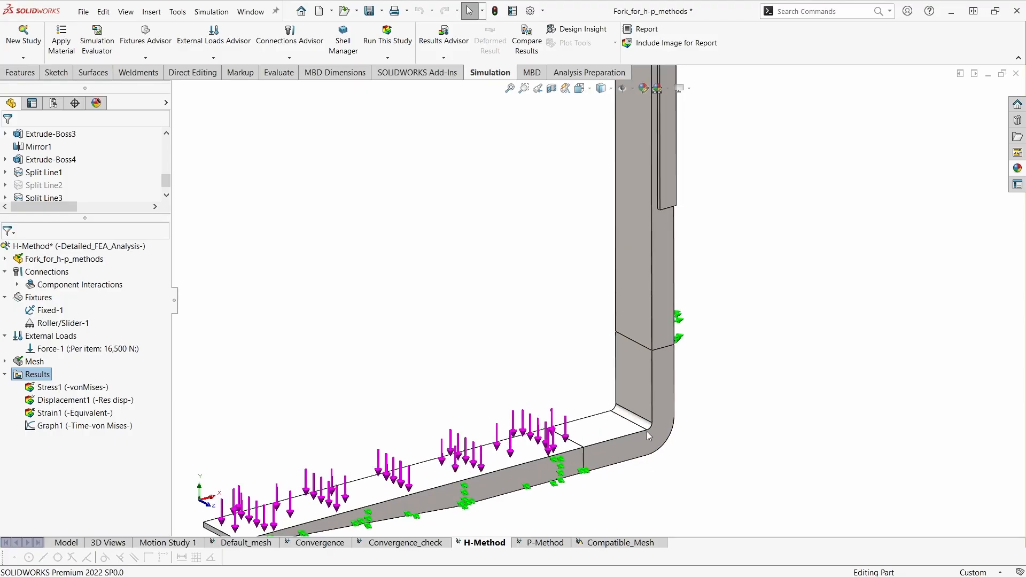
scroll(836, 453, "up", 5)
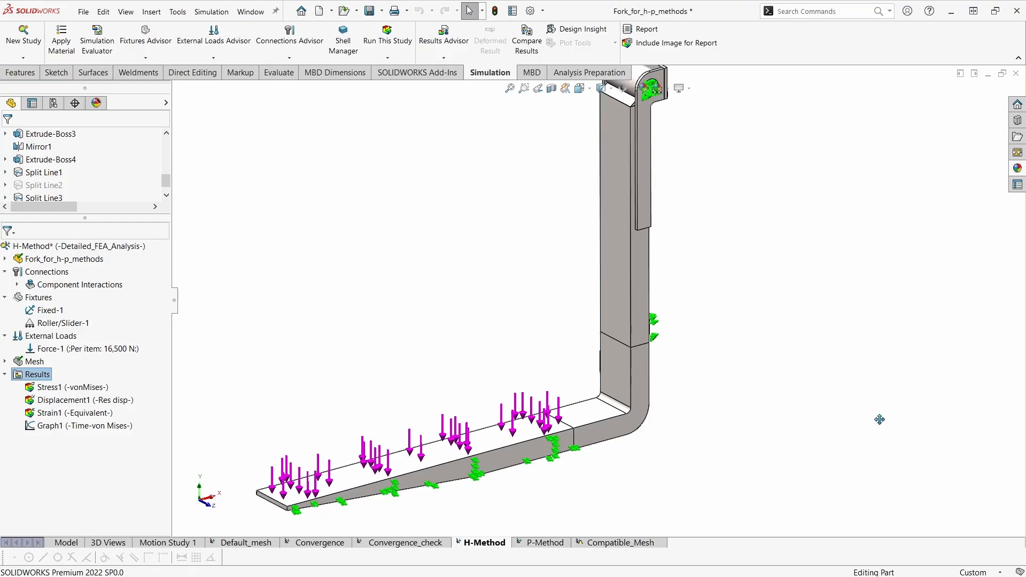
double_click(102, 388)
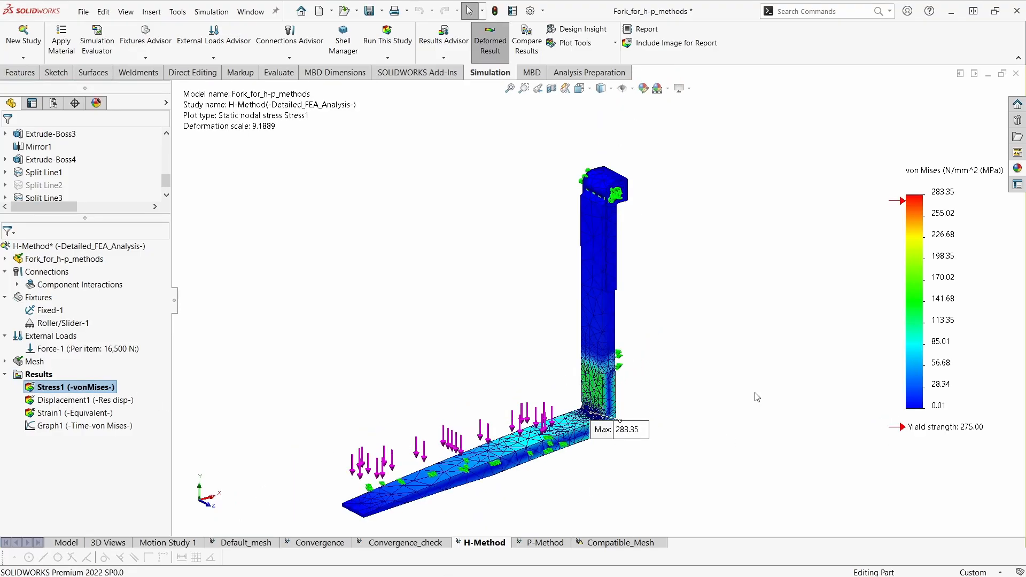
left_click_drag(642, 416, 691, 409)
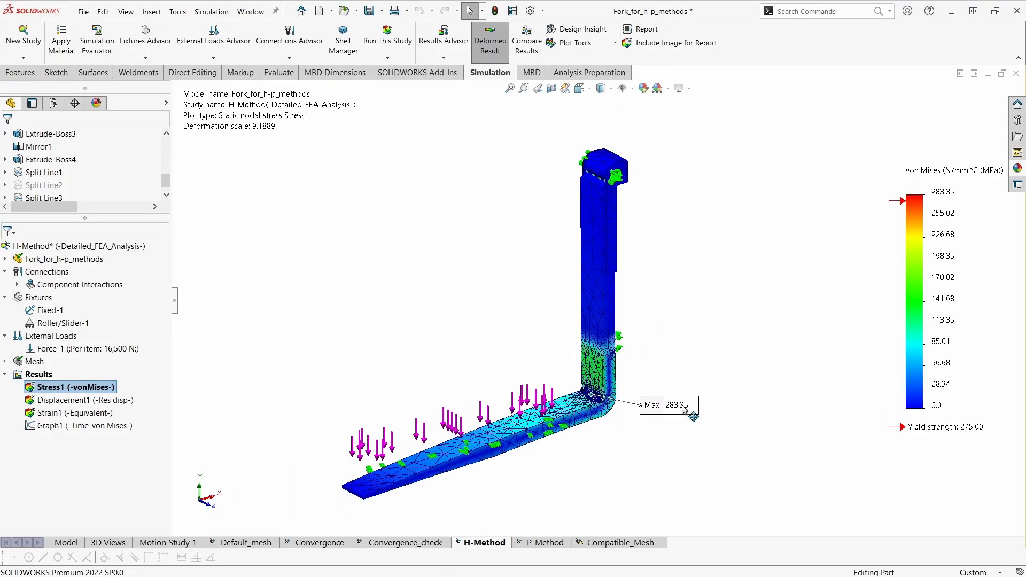
scroll(735, 422, "down", 2)
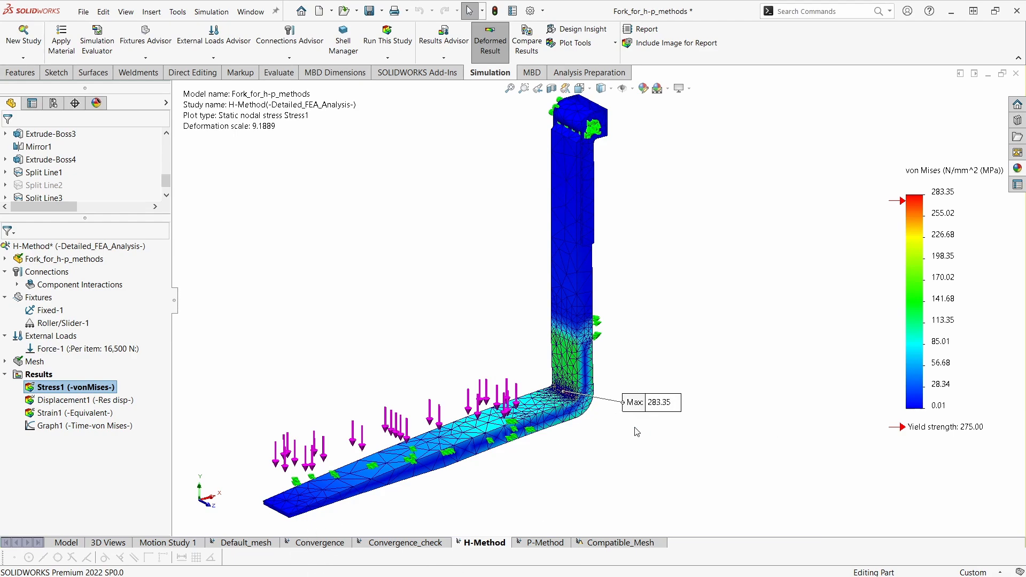
scroll(567, 441, "down", 5)
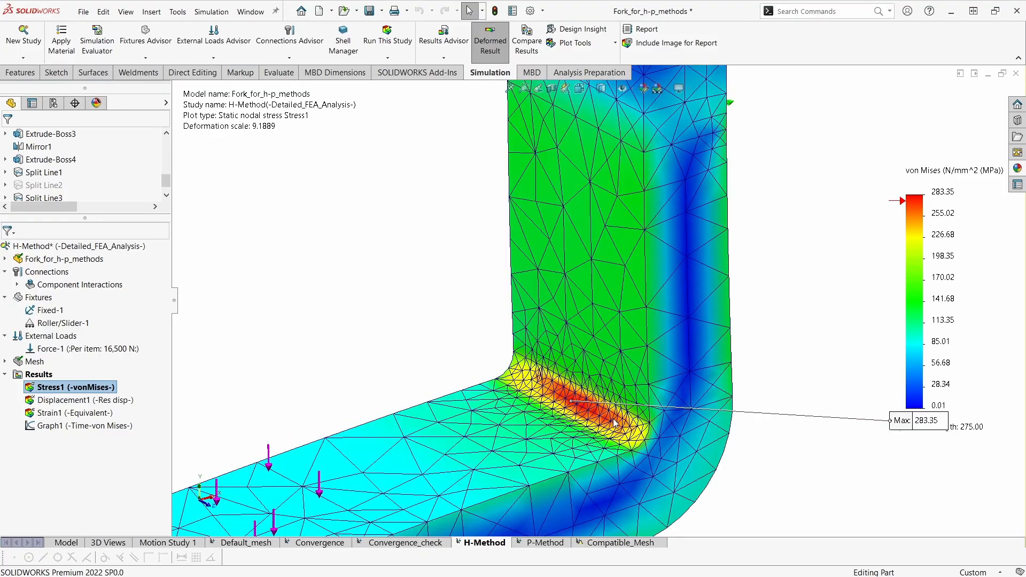
scroll(615, 422, "up", 2)
scroll(615, 423, "up", 1)
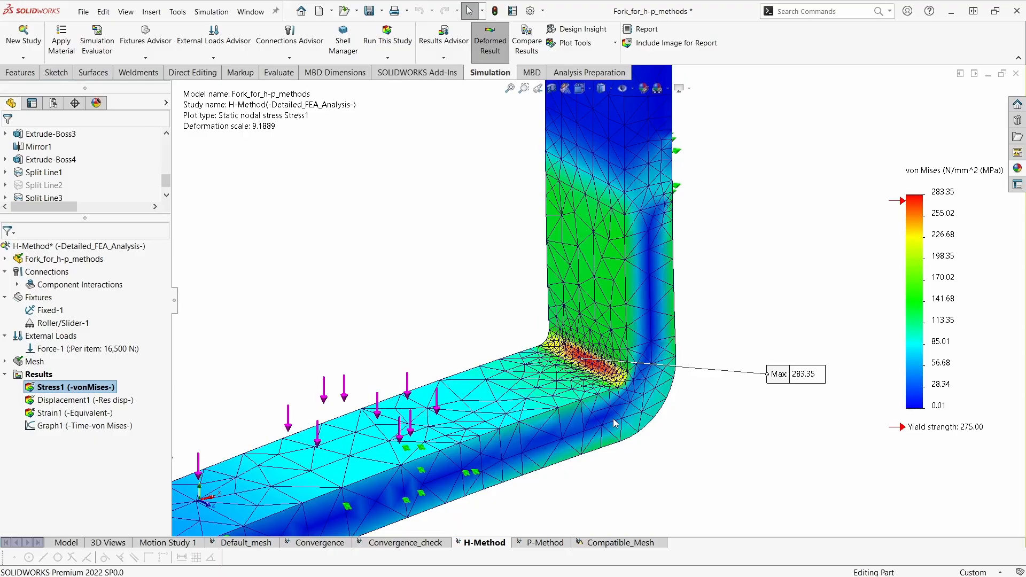
scroll(613, 419, "up", 4)
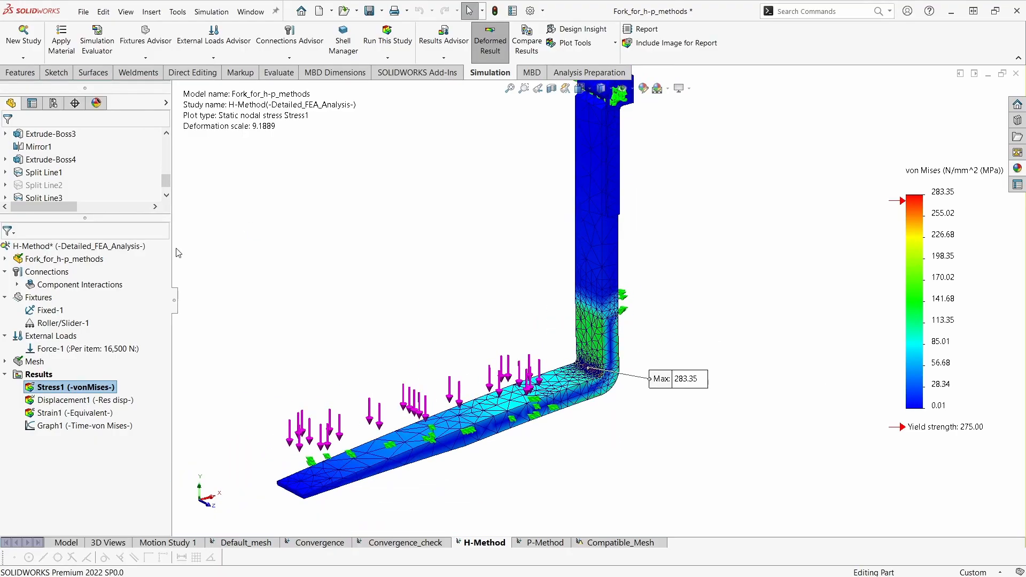
Step: Set the h-adaptive target accuracy to 85% in the H-Method study's properties
right_click(119, 249)
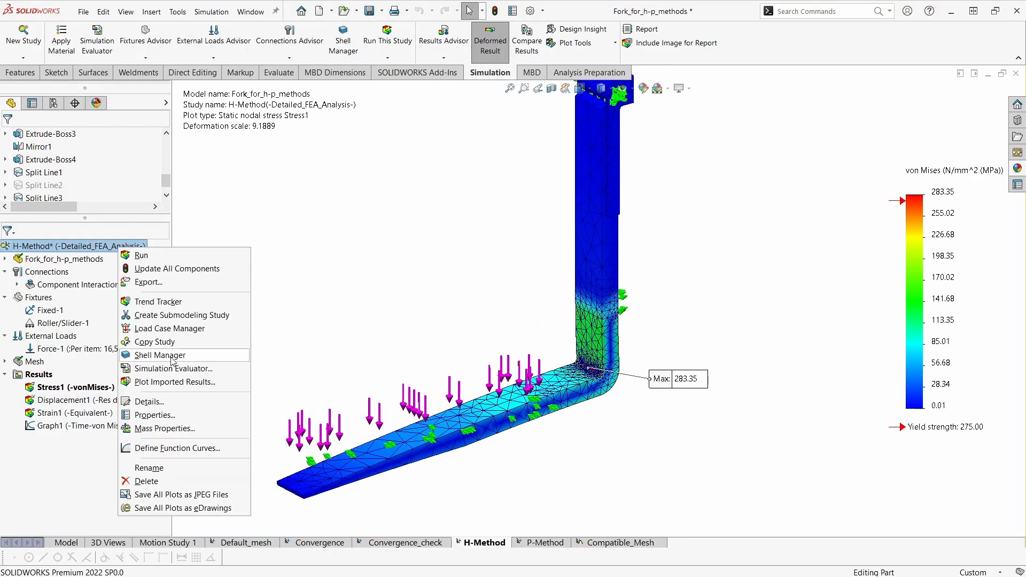
left_click(192, 419)
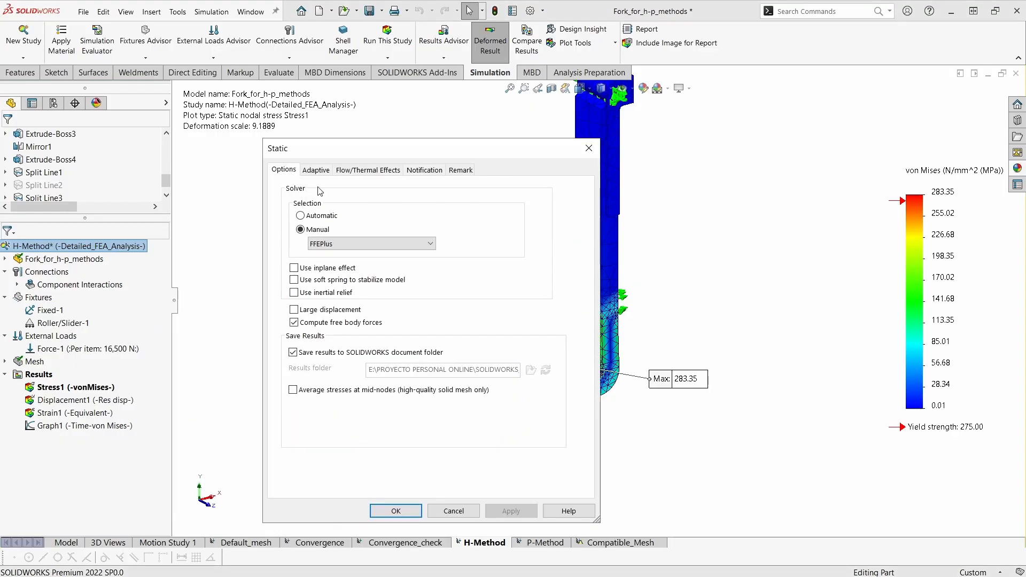
left_click(319, 170)
left_click_drag(428, 275, 381, 272)
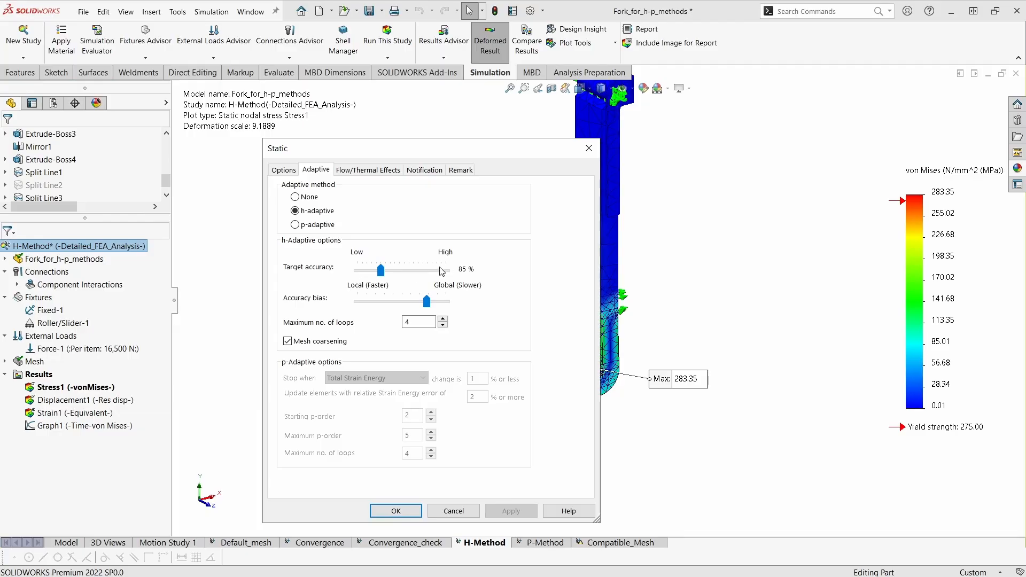
left_click(395, 511)
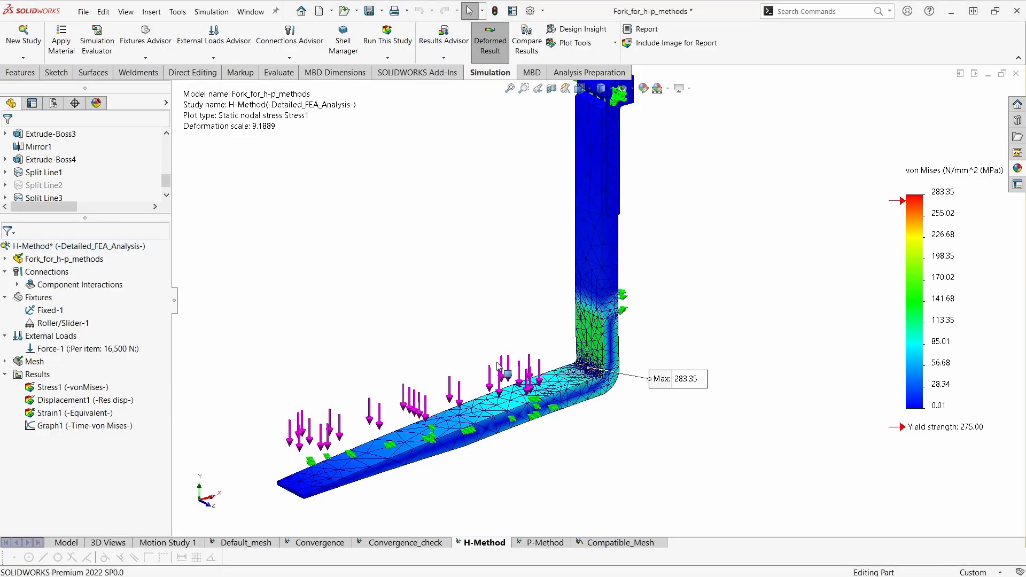
Step: Recreate the H-Method study's mesh as a standard mesh with the existing parameters and run the analysis
right_click(33, 361)
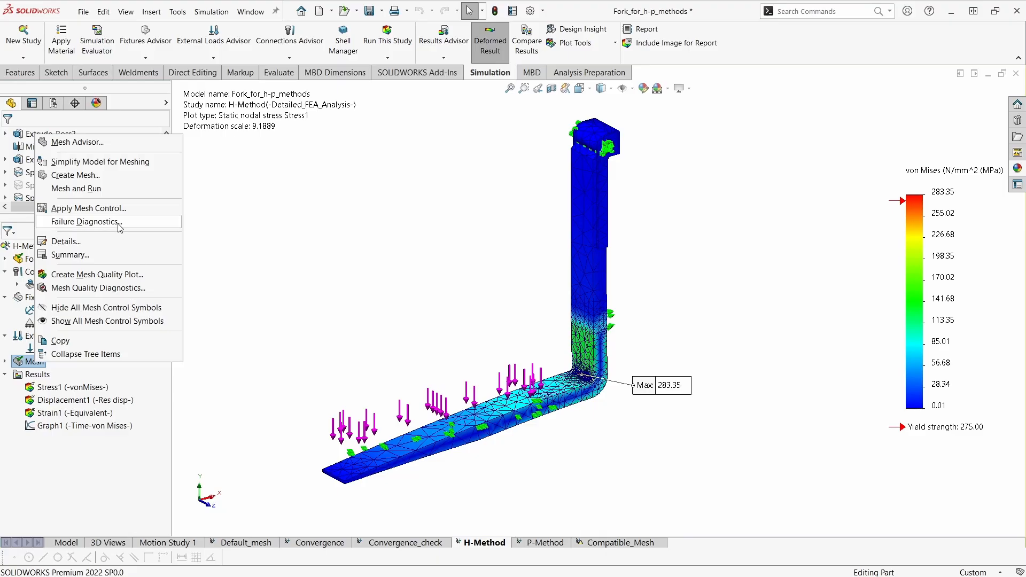
left_click(113, 175)
left_click(522, 263)
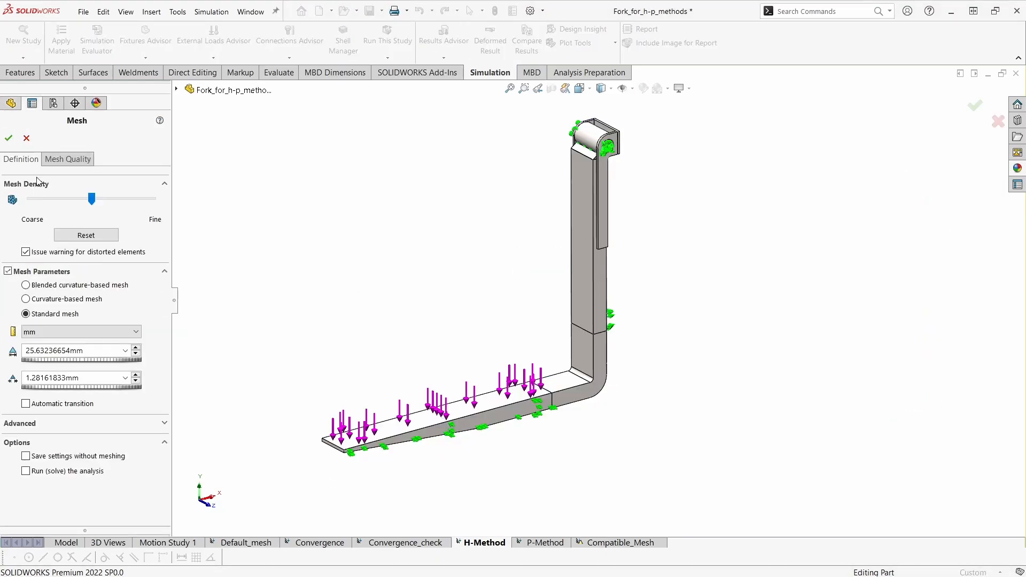
left_click(8, 138)
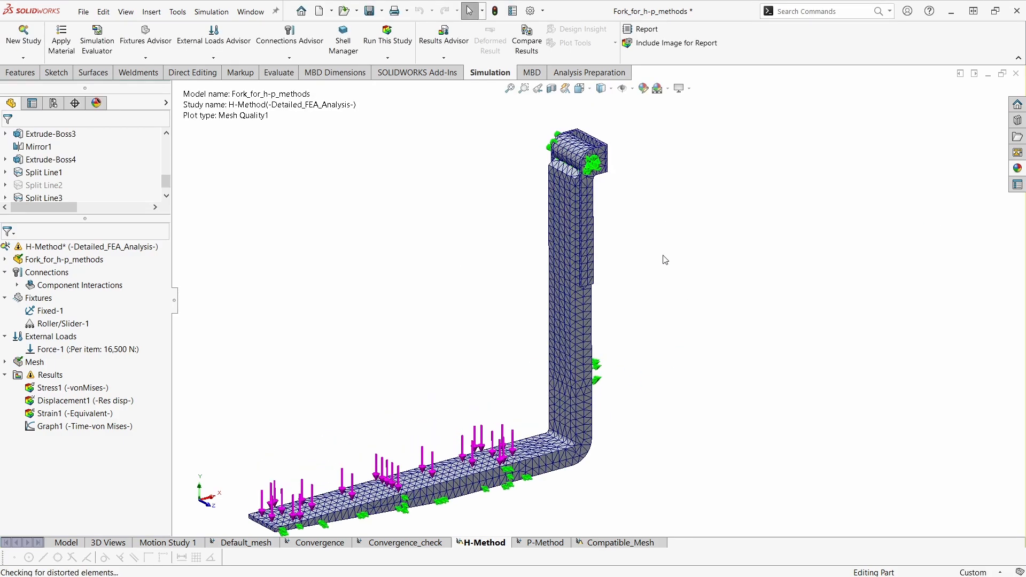
scroll(663, 255, "up", 1)
left_click(386, 42)
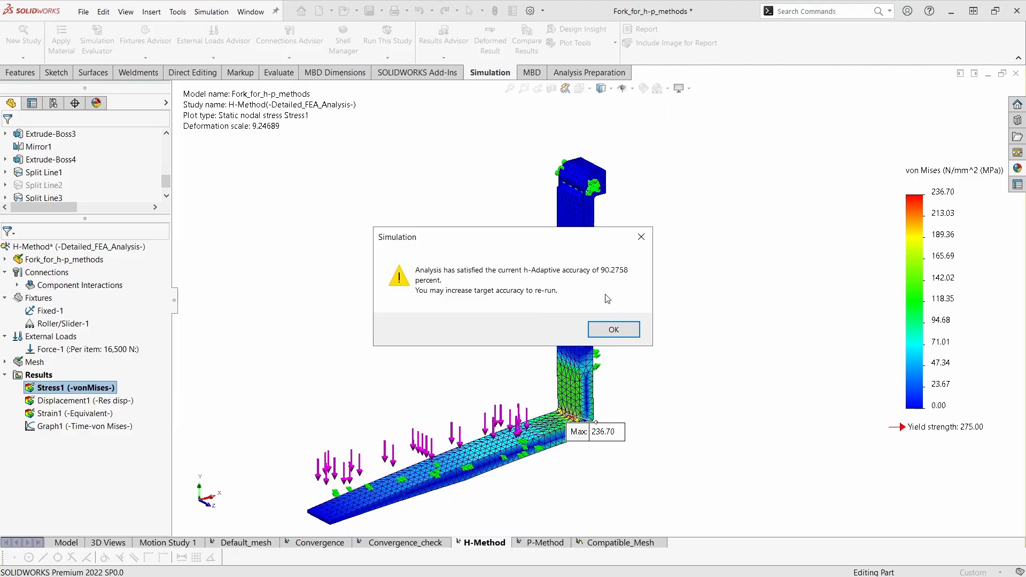
left_click(616, 328)
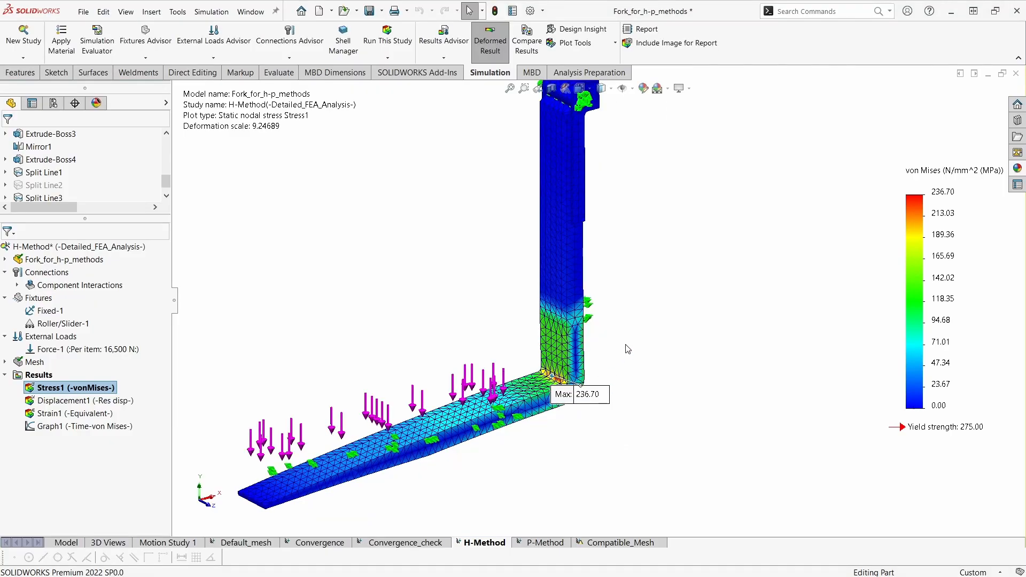
Step: Move the maximum-stress label clear of the fork's bend and inspect the stress plot of the 85% accuracy run
middle_click_drag(603, 349, 613, 369)
left_click_drag(617, 415, 658, 423)
scroll(692, 391, "up", 1)
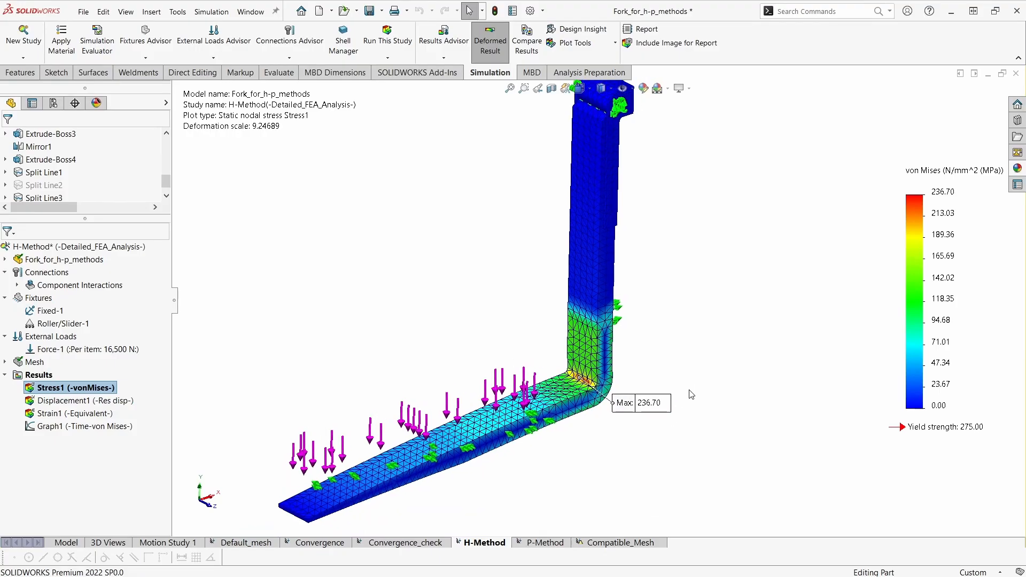
middle_click_drag(688, 435, 689, 446, "ctrl")
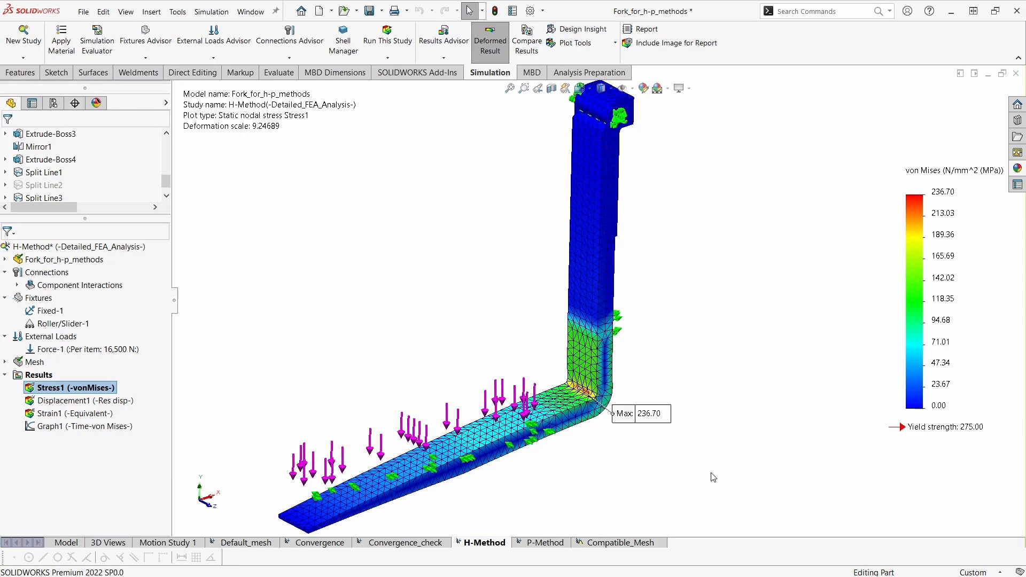
left_click_drag(654, 422, 661, 441)
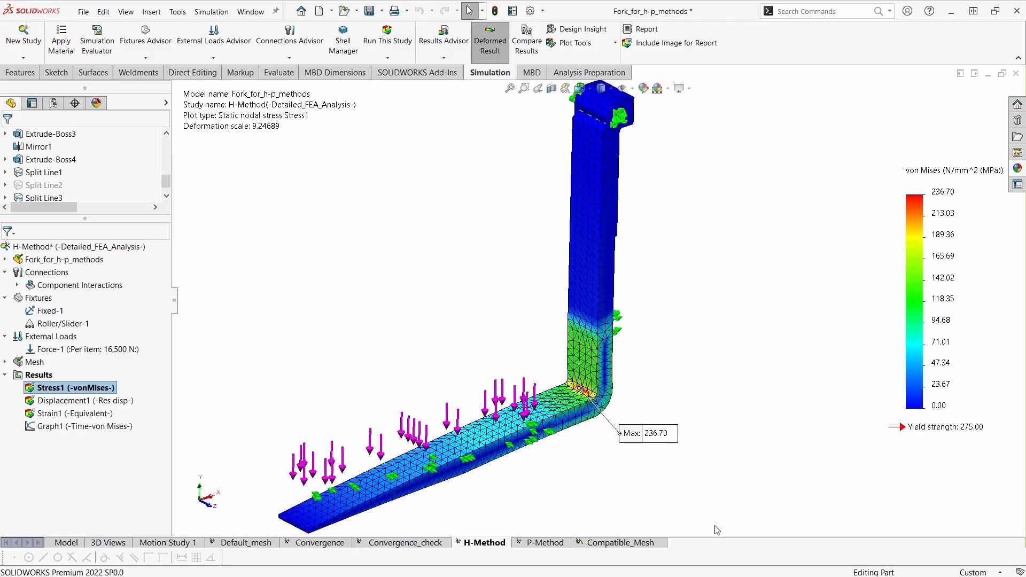
Step: Raise the h-adaptive target accuracy in the H-Method study's properties
double_click(117, 249)
left_click_drag(381, 273, 417, 277)
left_click(396, 511)
Step: Remesh the fork and rerun the H-Method study with the raised target accuracy
right_click(35, 363)
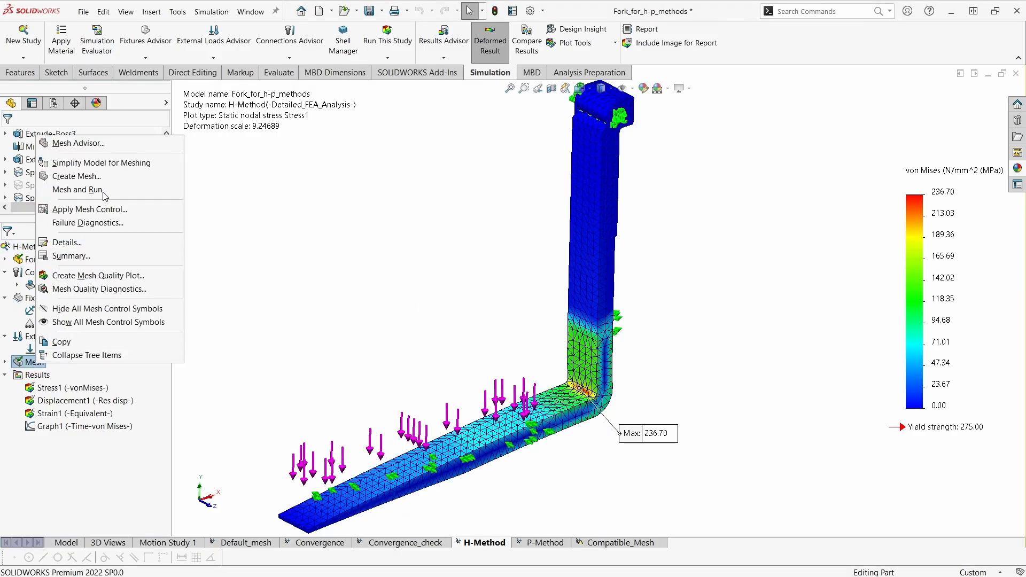
left_click(98, 275)
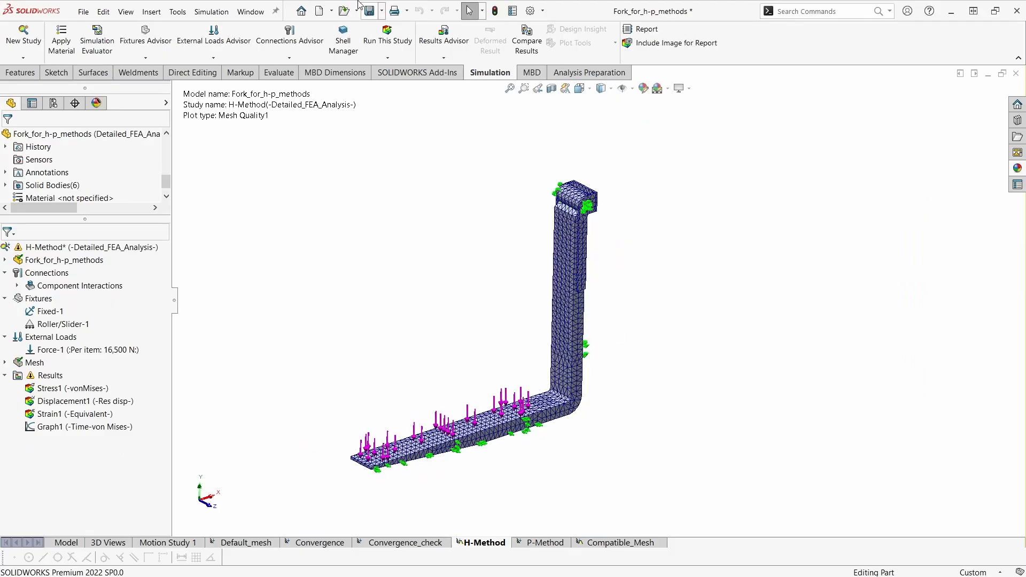
left_click(388, 37)
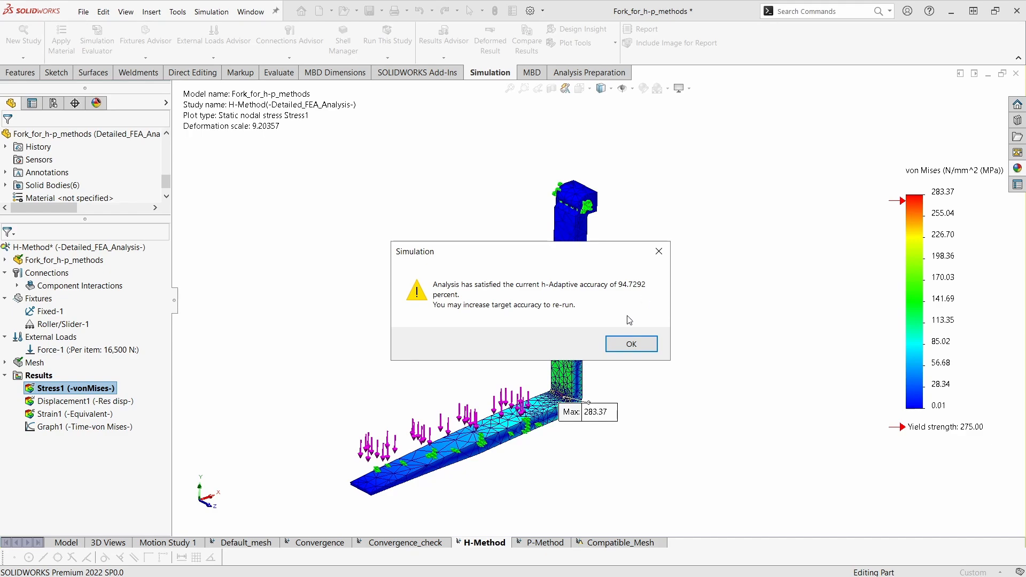
left_click(649, 344)
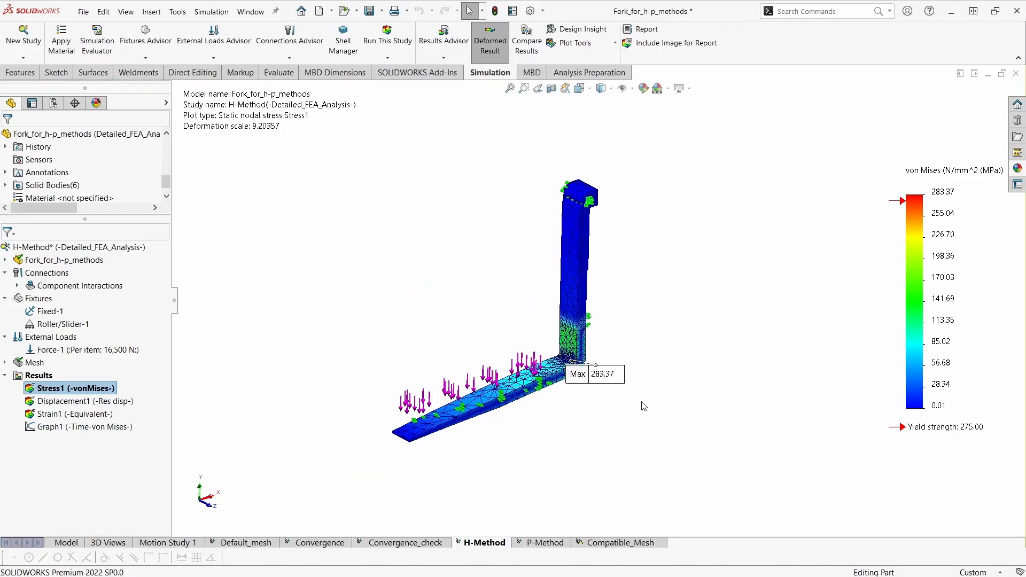
Step: Place the maximum-stress label below the fork's bend and inspect the stress plot of the higher-accuracy run
left_click_drag(558, 352, 574, 374)
scroll(567, 337, "down", 1)
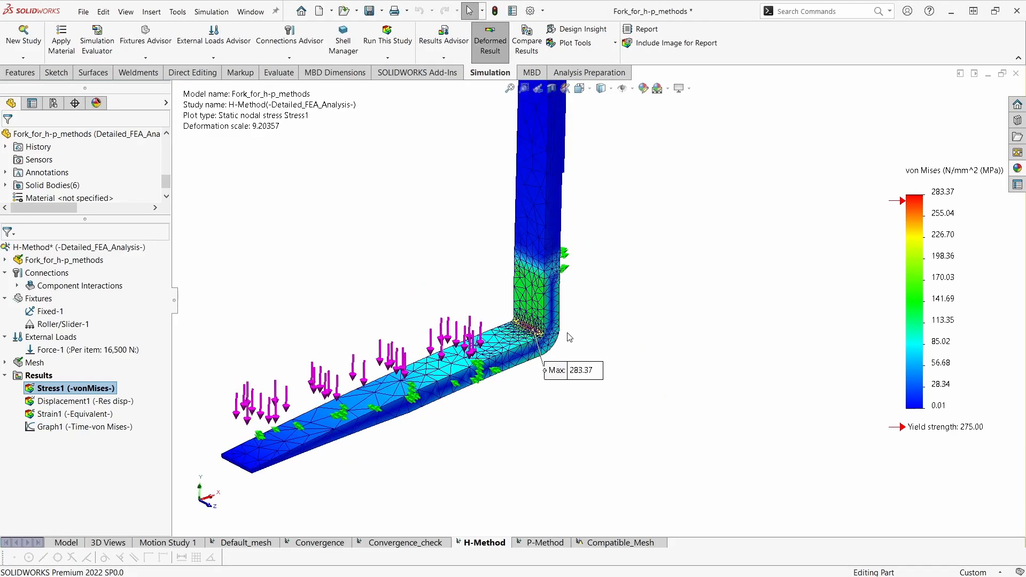
middle_click_drag(569, 337, 597, 364, "ctrl")
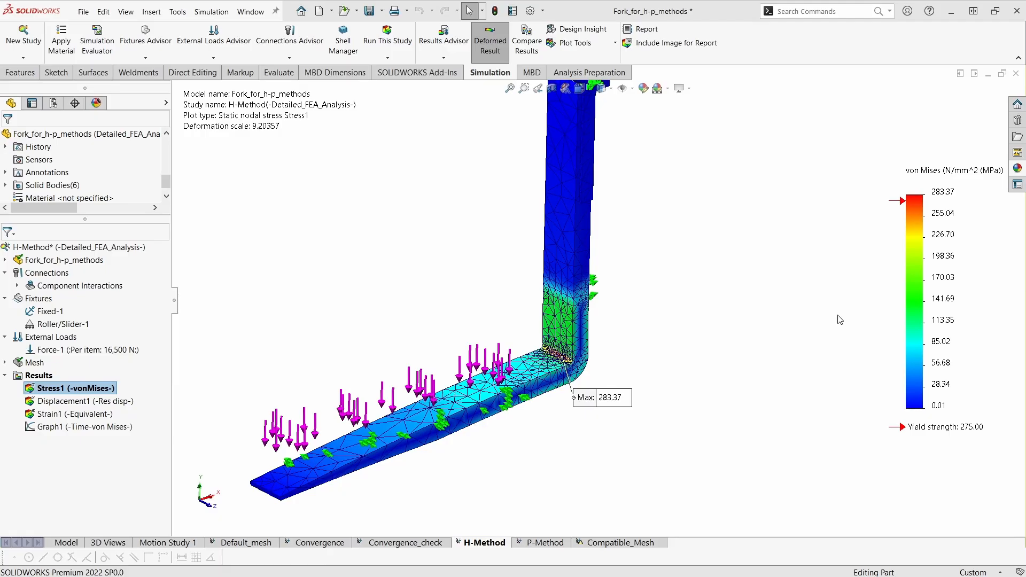
key("f")
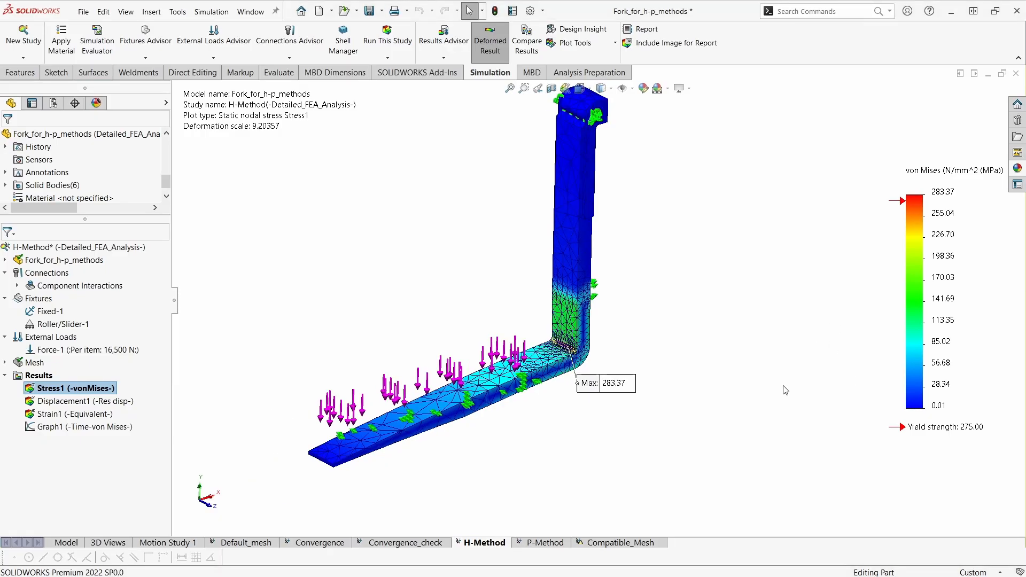
Step: Raise the h-adaptive target accuracy above 92% in the H-Method study's properties and rerun the study
middle_click_drag(785, 395, 765, 417, "ctrl")
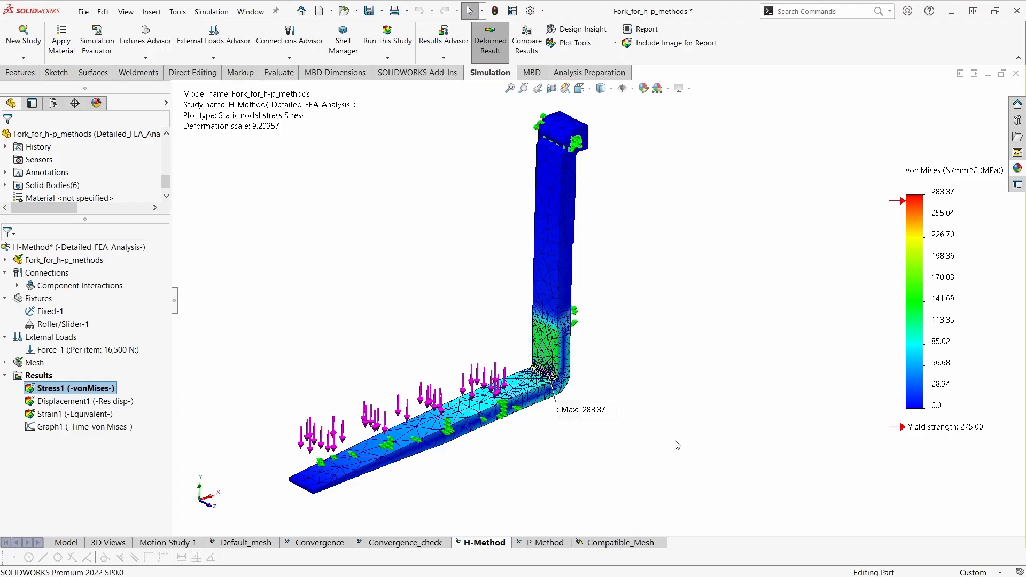
middle_click_drag(747, 475, 713, 451)
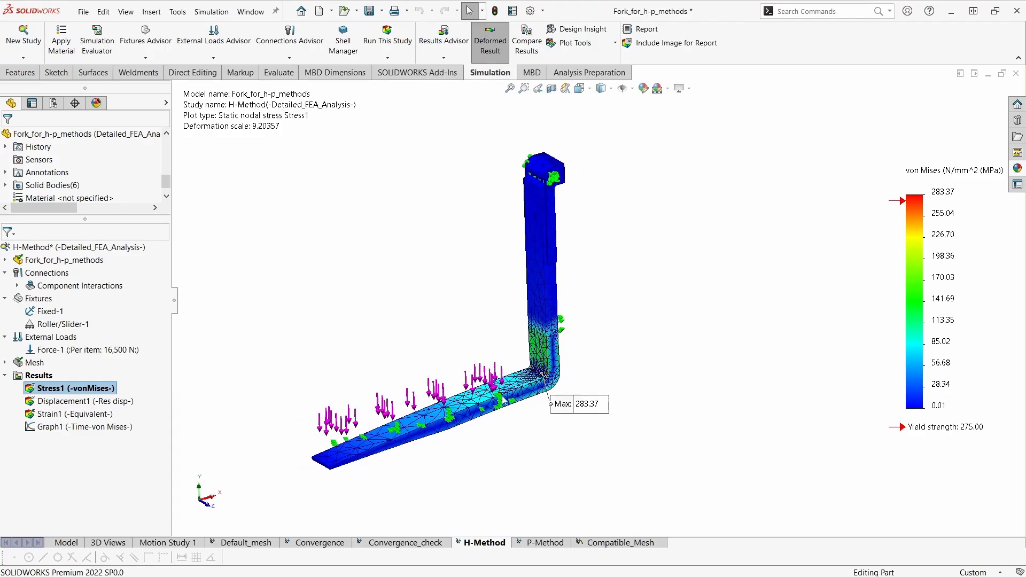
scroll(555, 396, "down", 1)
middle_click_drag(599, 360, 623, 371, "ctrl")
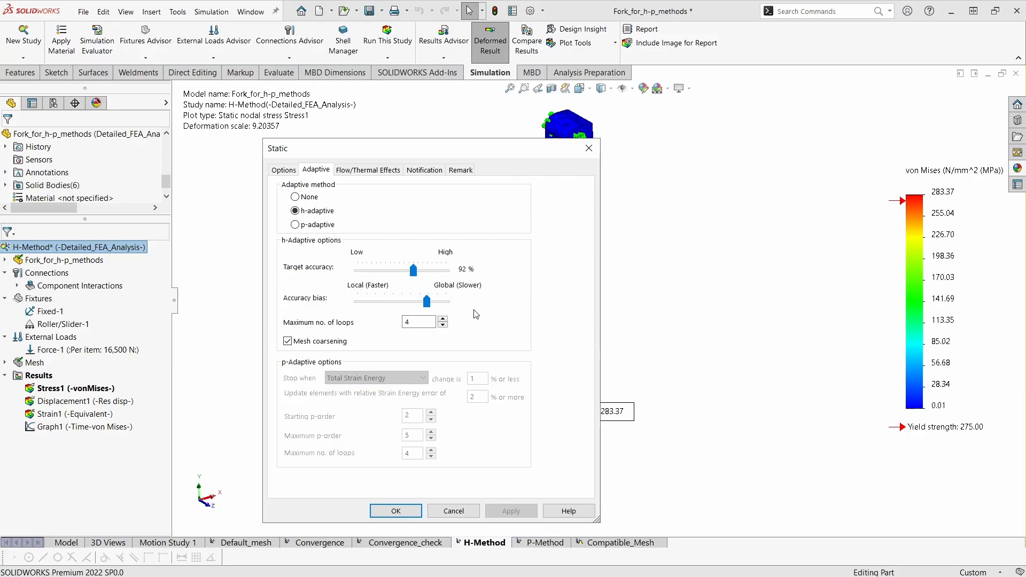
left_click(419, 271)
left_click_drag(436, 274, 443, 273)
left_click(395, 511)
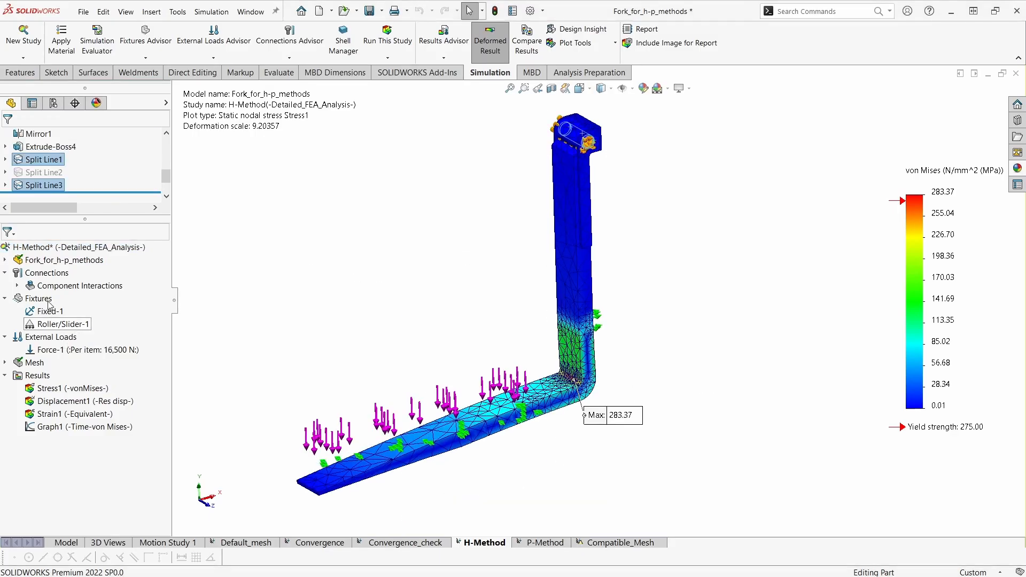
left_click(383, 34)
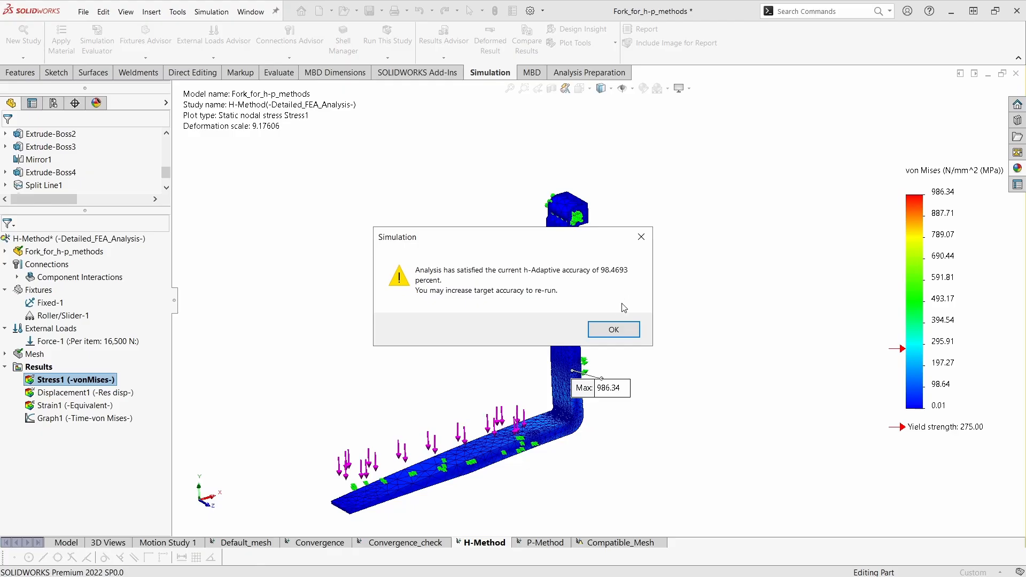
left_click(628, 327)
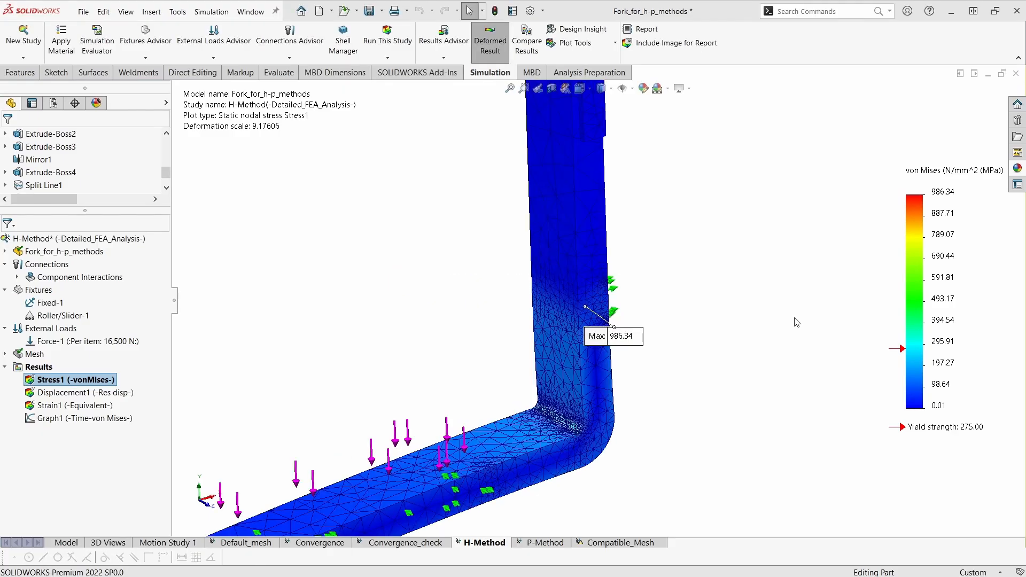
Step: Examine the rerun's von Mises stress plot around the fork's inner bend and the rear face of its upright arm
scroll(795, 318, "up", 1)
middle_click_drag(758, 304, 758, 328, "ctrl")
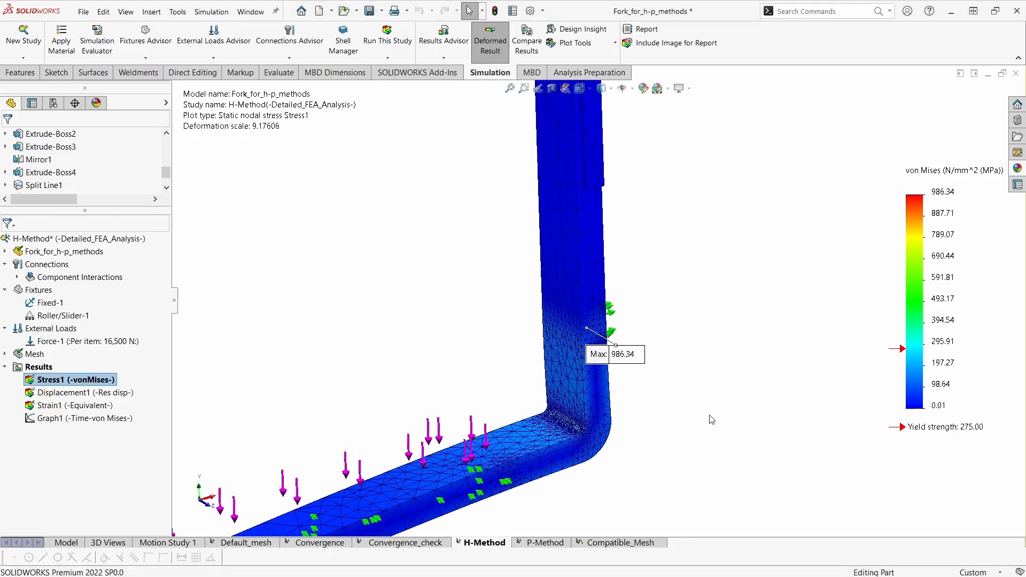
scroll(523, 343, "down", 3)
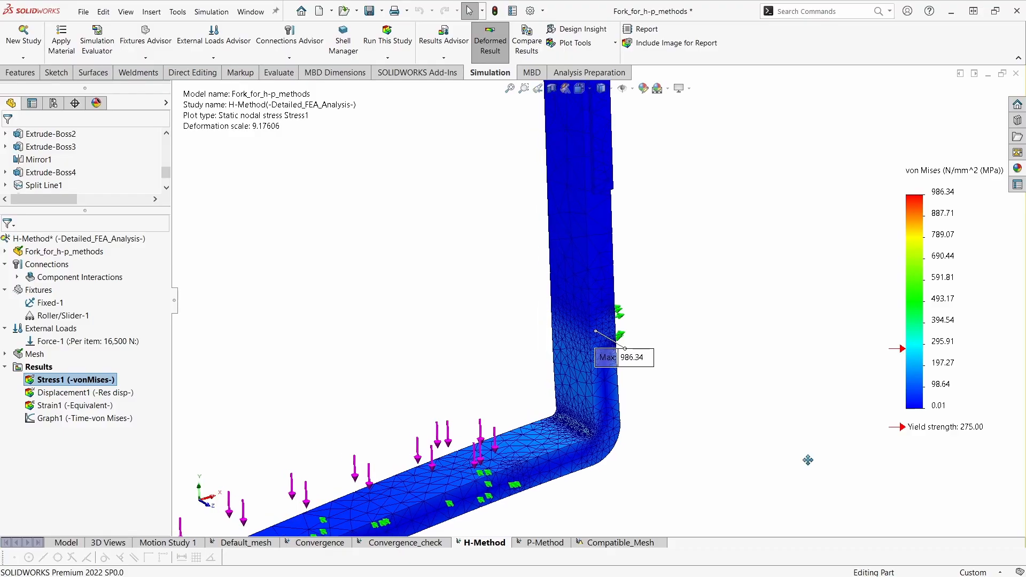
middle_click_drag(522, 343, 513, 362)
scroll(512, 362, "down", 3)
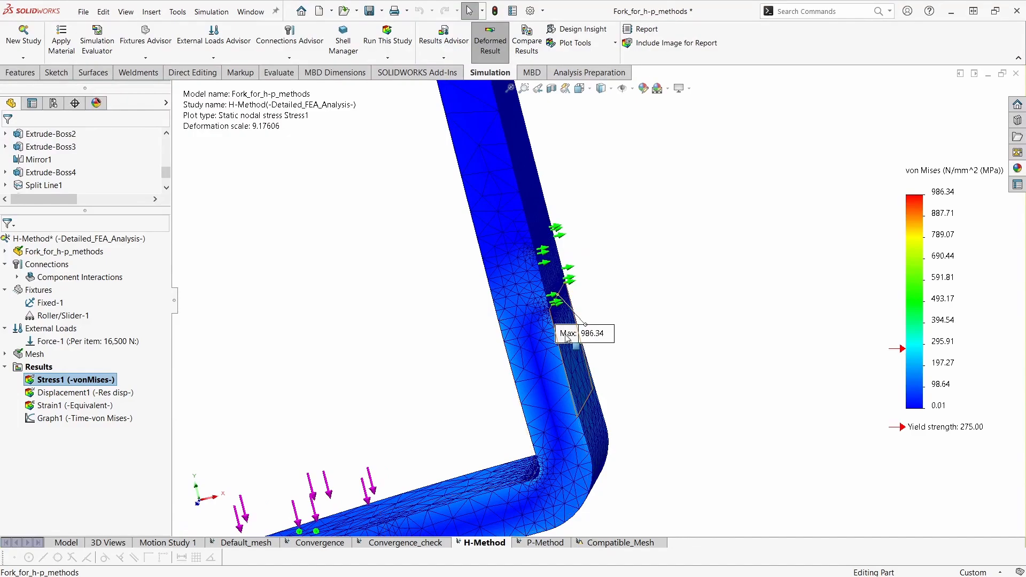
scroll(582, 298, "down", 2)
middle_click_drag(582, 310, 711, 321)
scroll(661, 316, "up", 4)
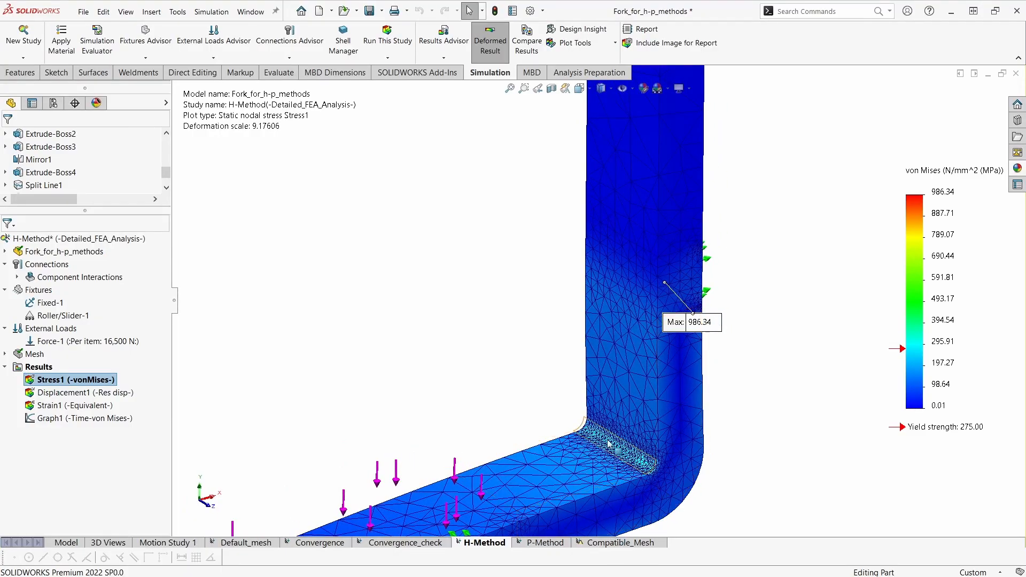
middle_click_drag(663, 495, 671, 489)
scroll(671, 489, "up", 3)
scroll(666, 321, "down", 2)
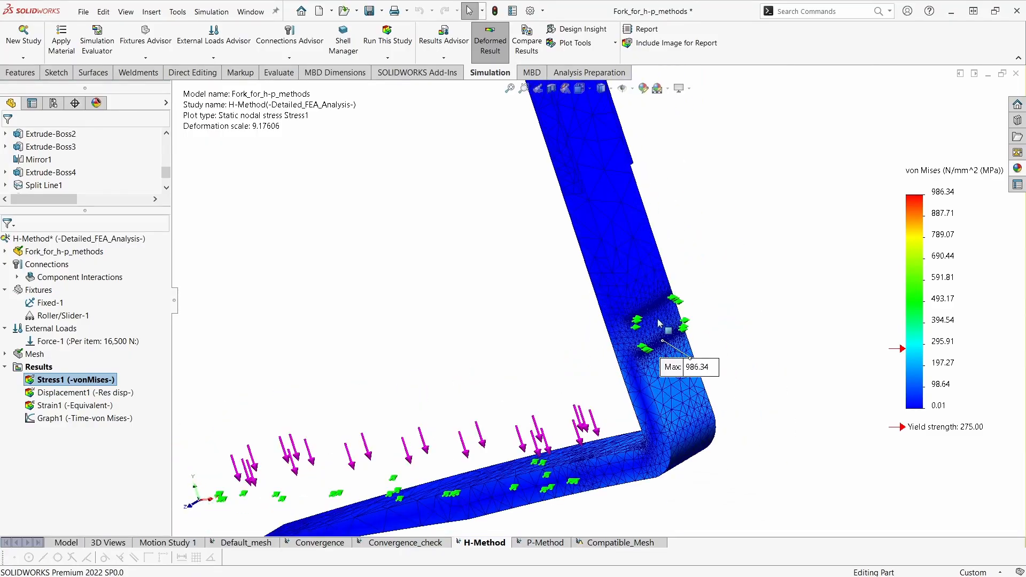
Step: Move the maximum-stress label clear of the fork's upright arm to expose the peak-stress location on its rear face
left_click_drag(702, 384, 780, 288)
middle_click_drag(658, 339, 631, 324)
scroll(641, 327, "down", 2)
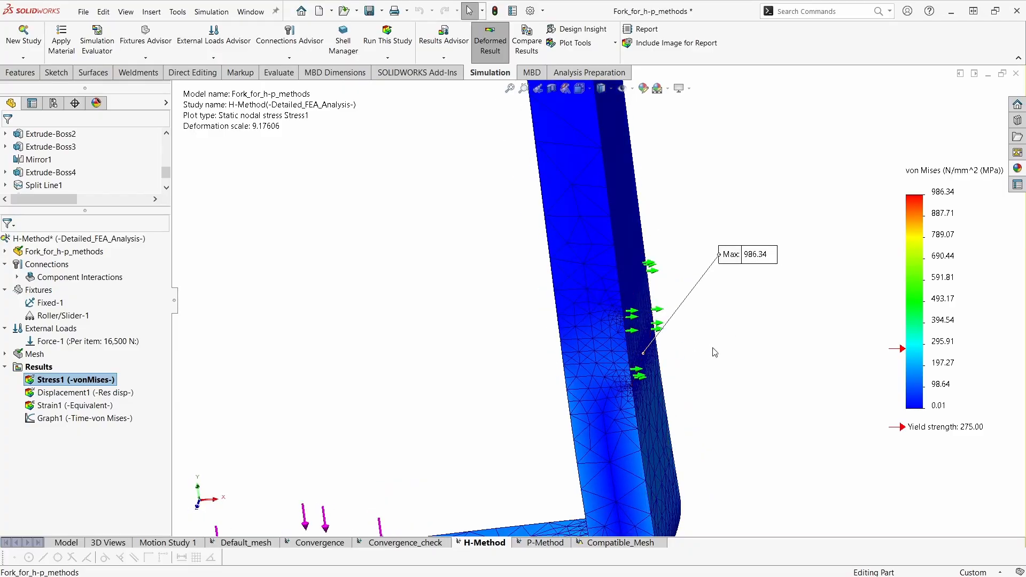
middle_click_drag(666, 322, 637, 417)
middle_click_drag(642, 293, 642, 291)
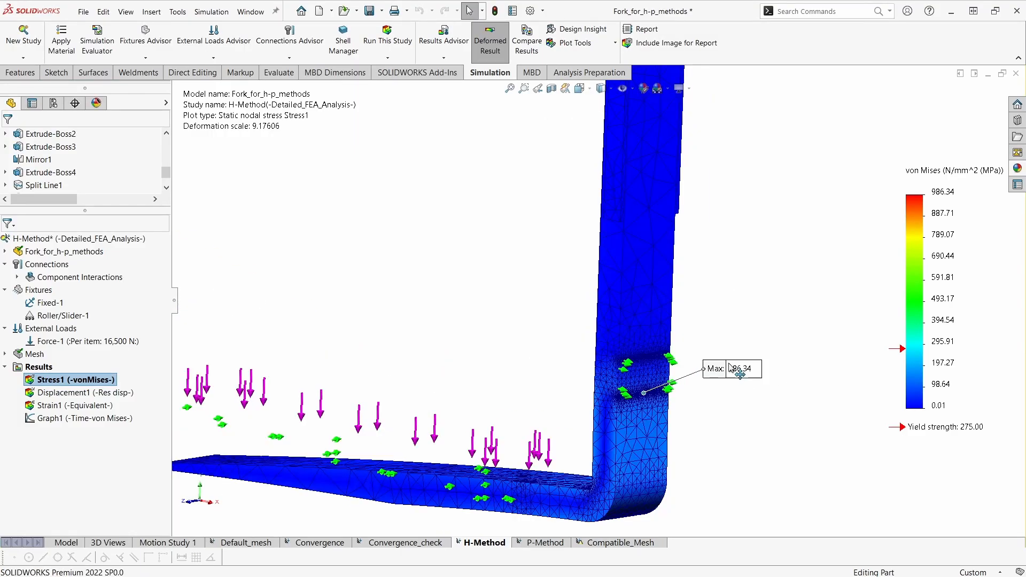
scroll(728, 427, "down", 2)
middle_click_drag(728, 427, 726, 414, "ctrl")
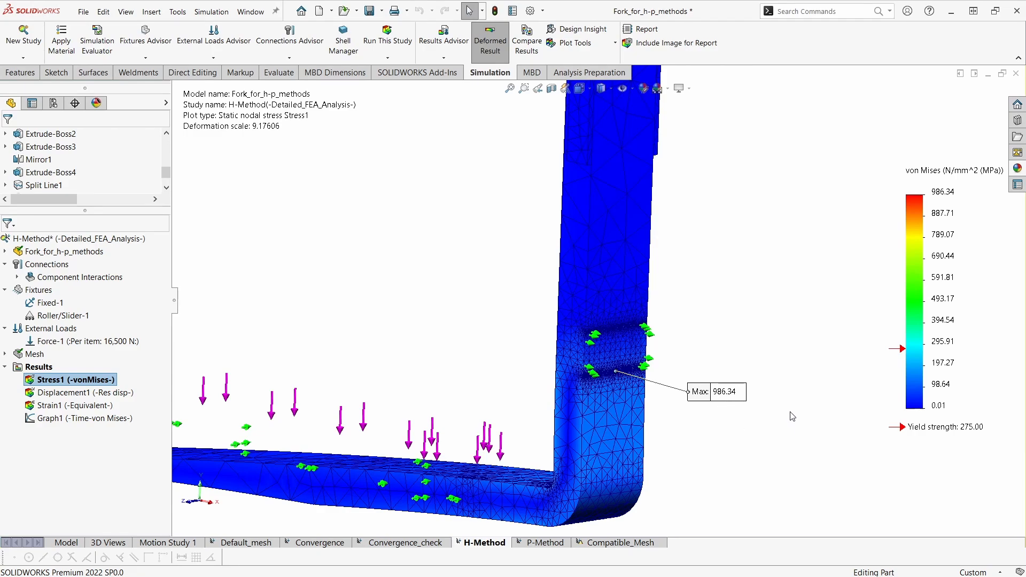
Step: Examine the mesh and stress up close along the lower split-line edge of the supported patch on the upright's rear face
scroll(615, 369, "down", 10)
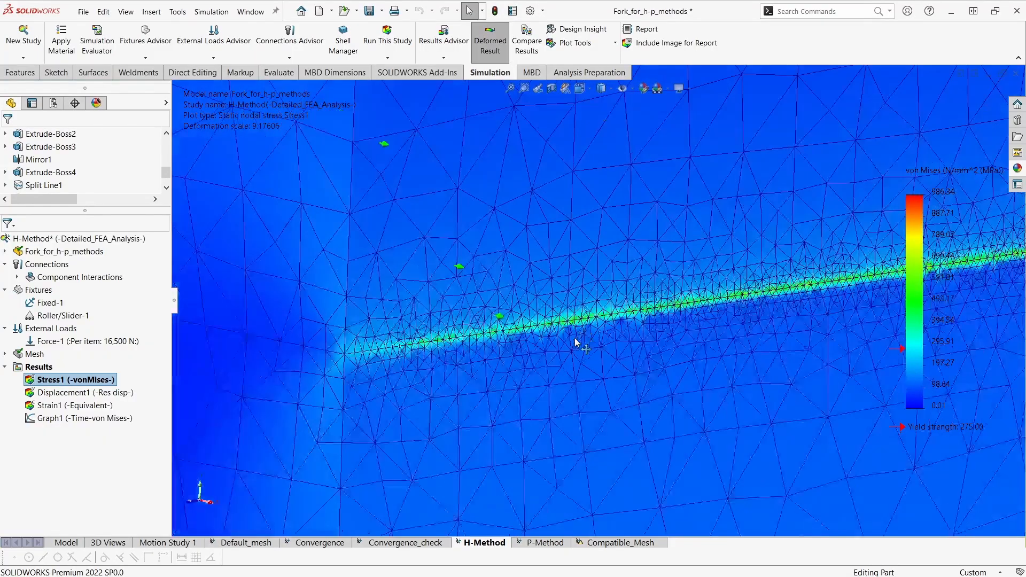
scroll(576, 342, "up", 2)
scroll(577, 342, "up", 3)
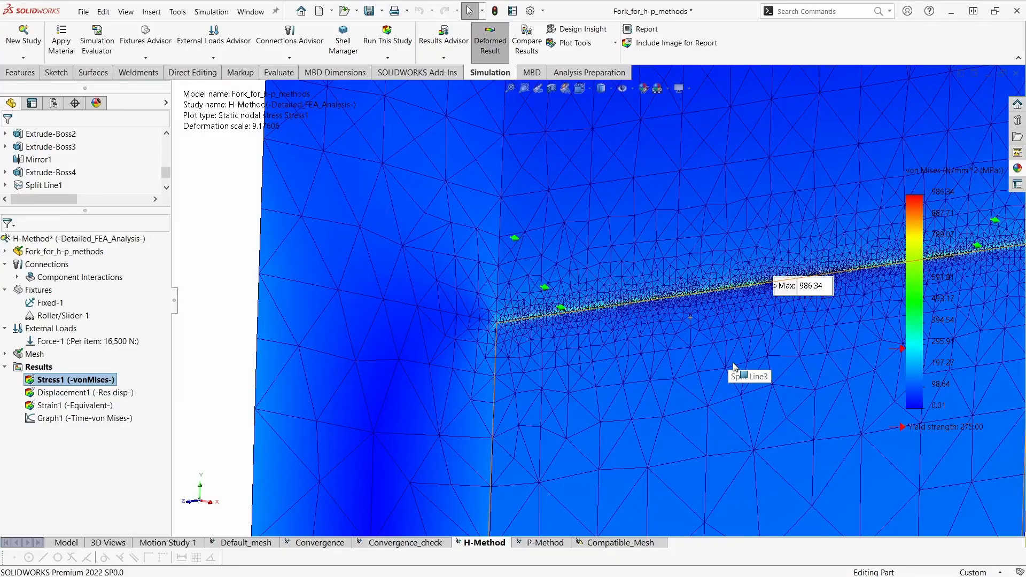
scroll(732, 364, "up", 1)
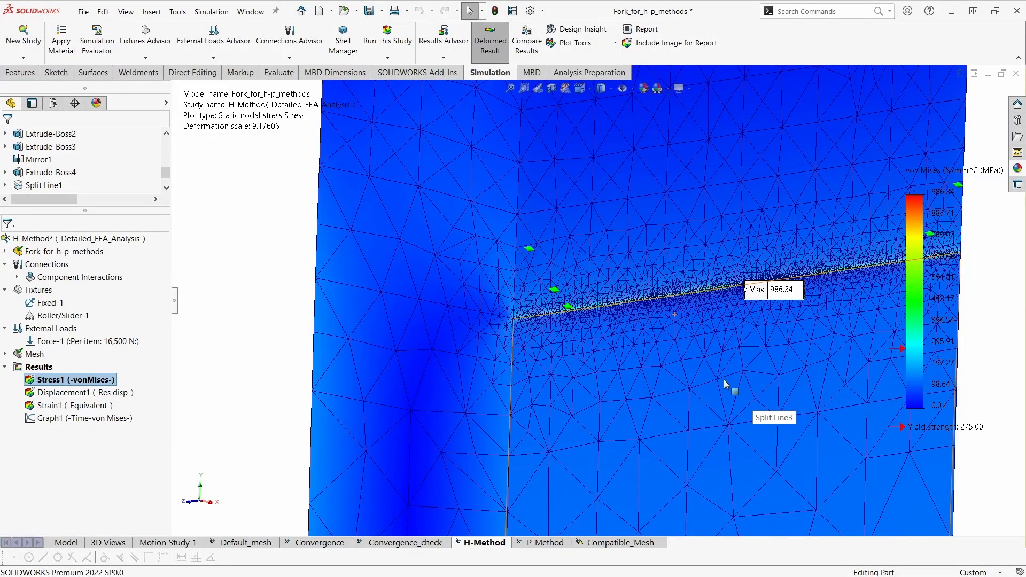
scroll(738, 393, "up", 2)
middle_click_drag(749, 399, 755, 416, "ctrl")
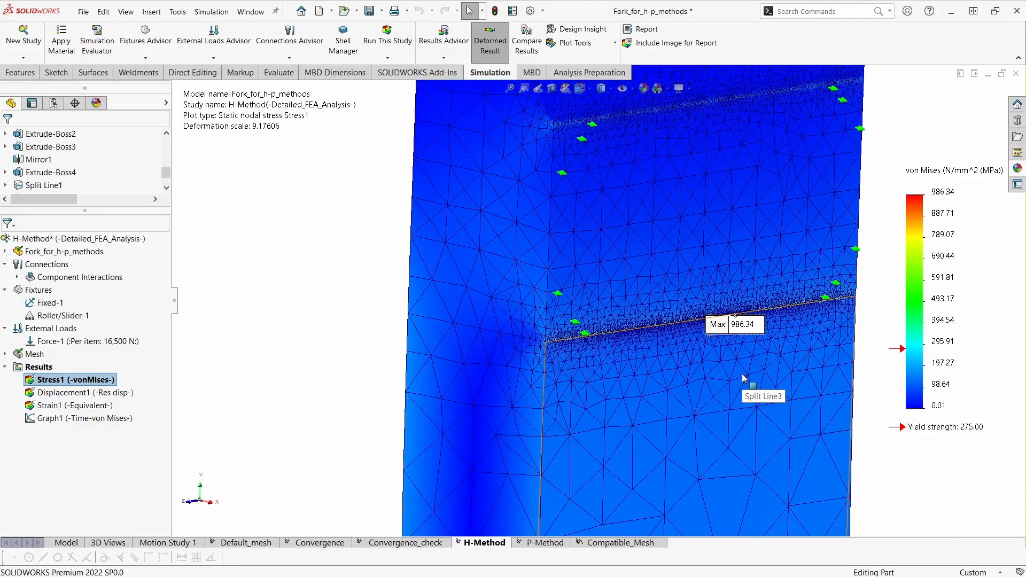
scroll(768, 411, "up", 2)
middle_click_drag(782, 411, 776, 440, "ctrl")
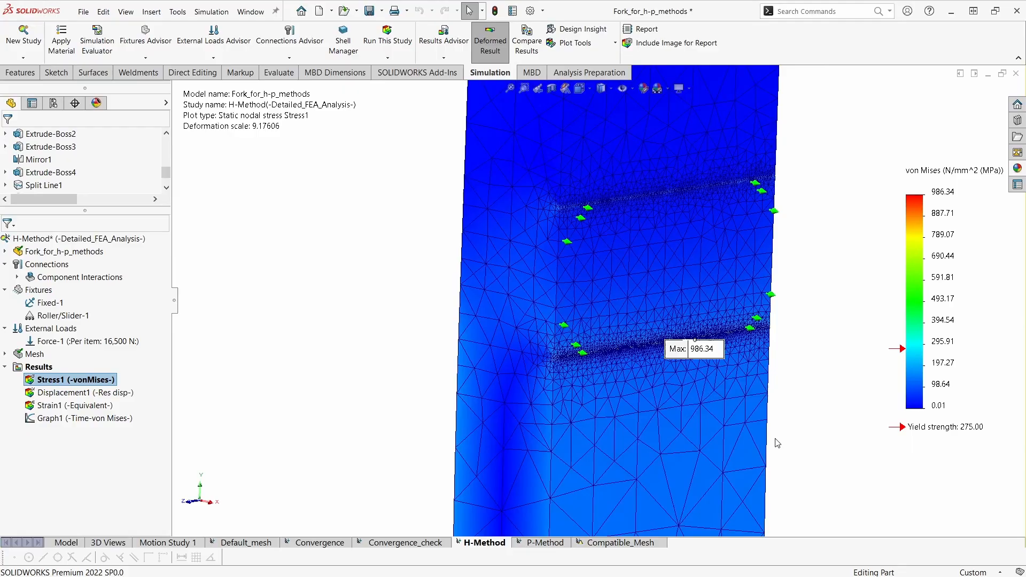
scroll(733, 425, "up", 3)
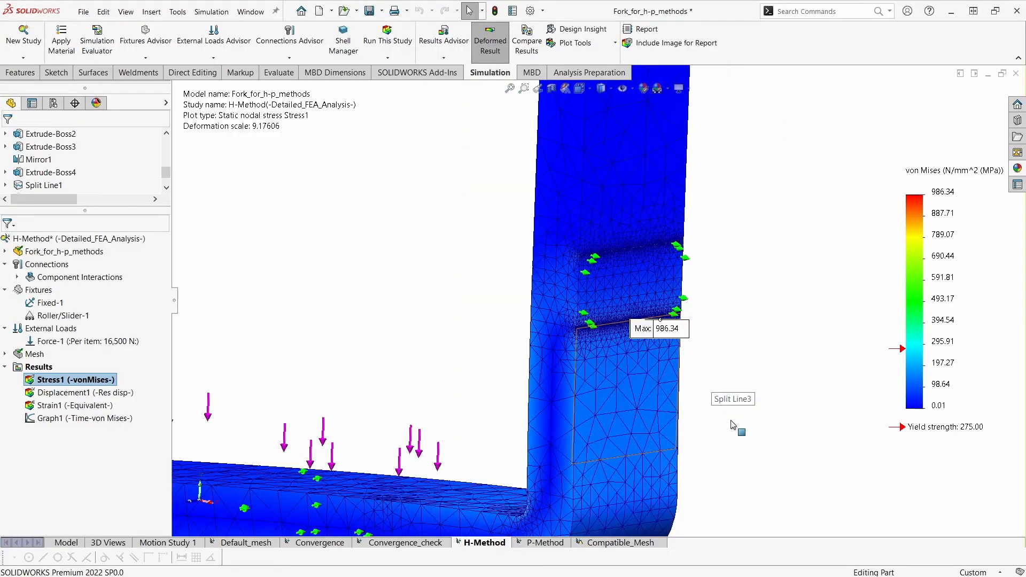
scroll(734, 425, "up", 1)
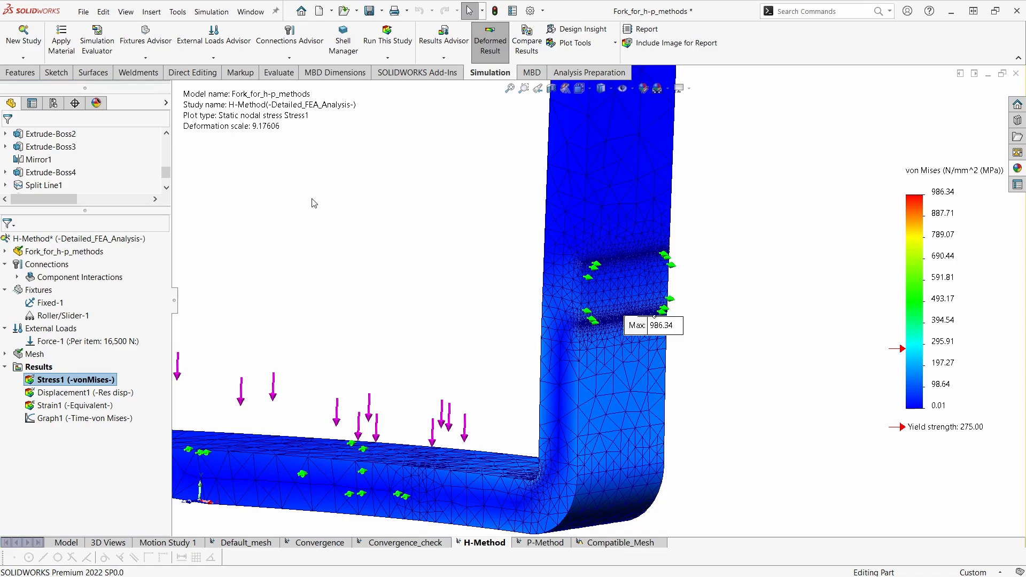
Step: Examine the stress plot over the whole fork from the rear and side, around the supported patch
scroll(508, 342, "up", 4)
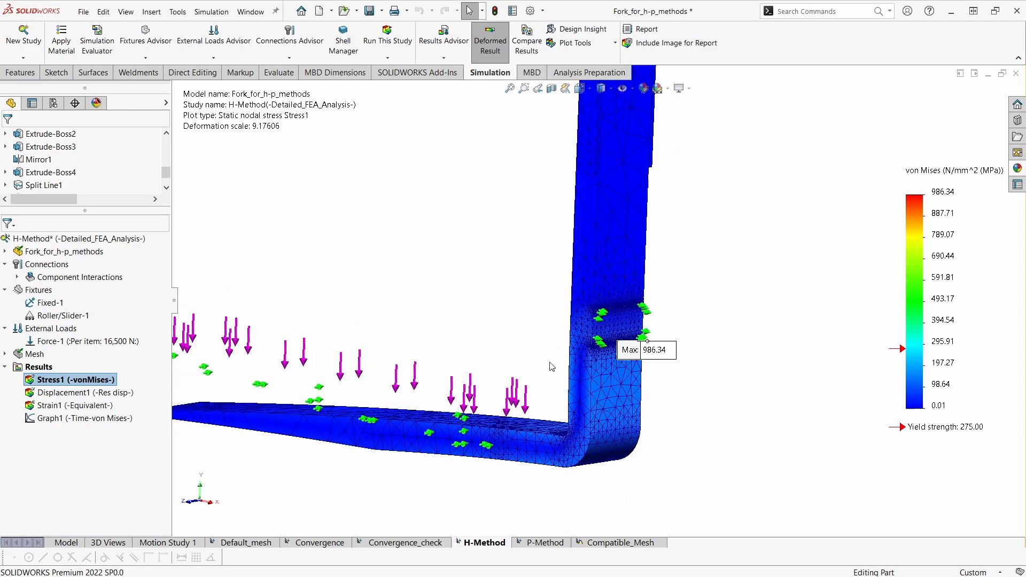
middle_click_drag(524, 385, 484, 432)
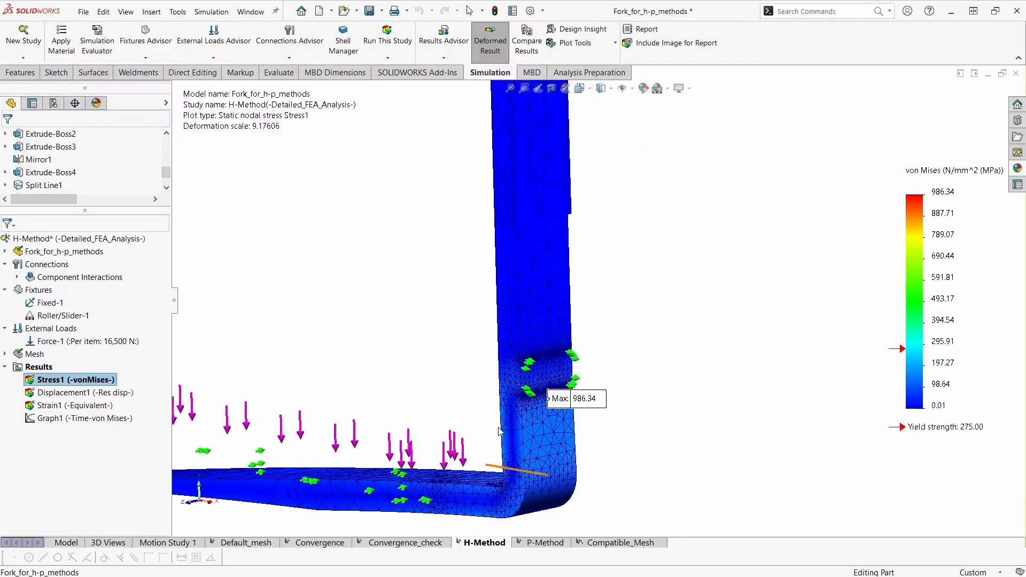
middle_click_drag(570, 345, 574, 383, "ctrl")
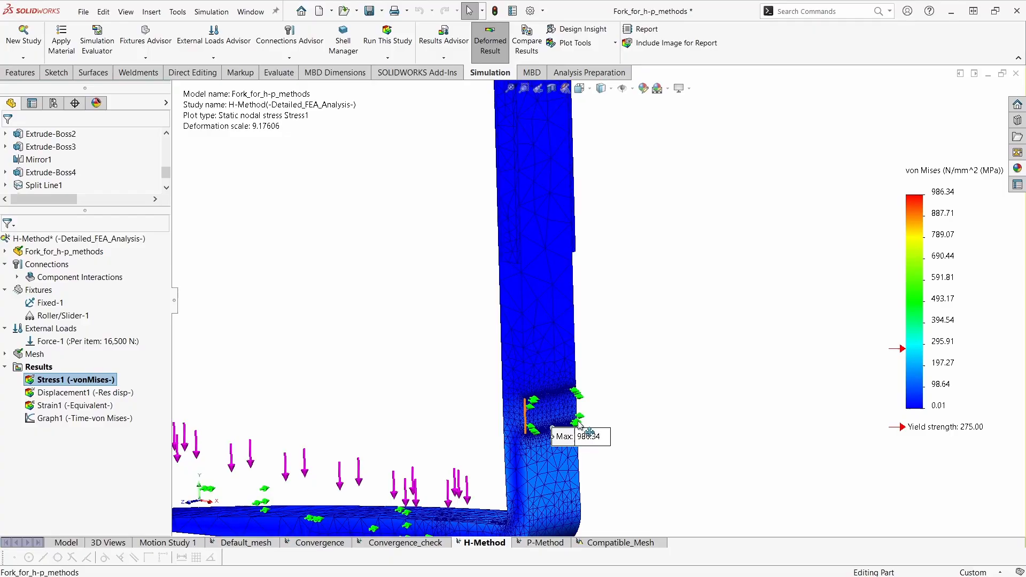
scroll(657, 444, "up", 5)
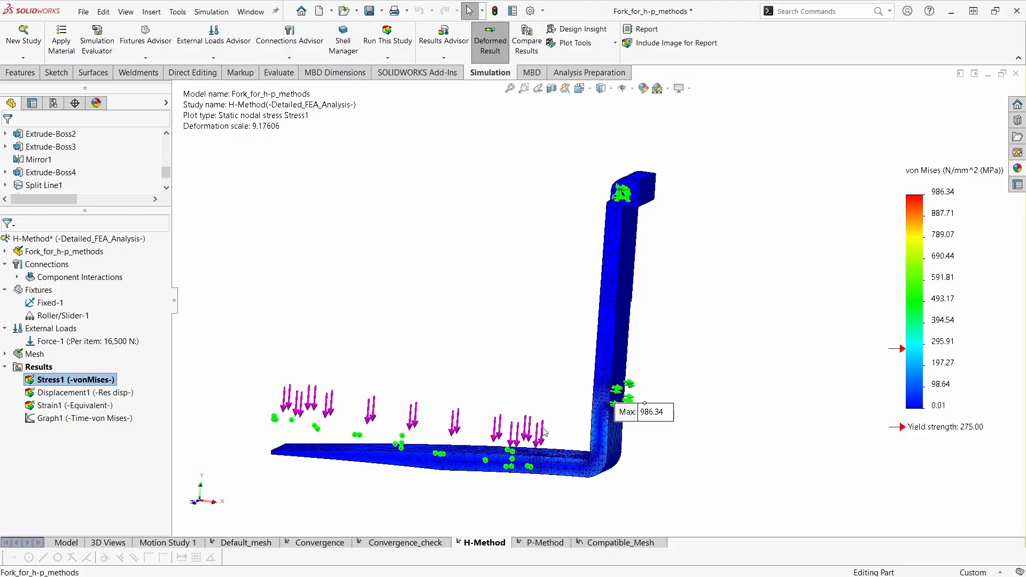
middle_click_drag(680, 431, 698, 415)
scroll(648, 406, "down", 1)
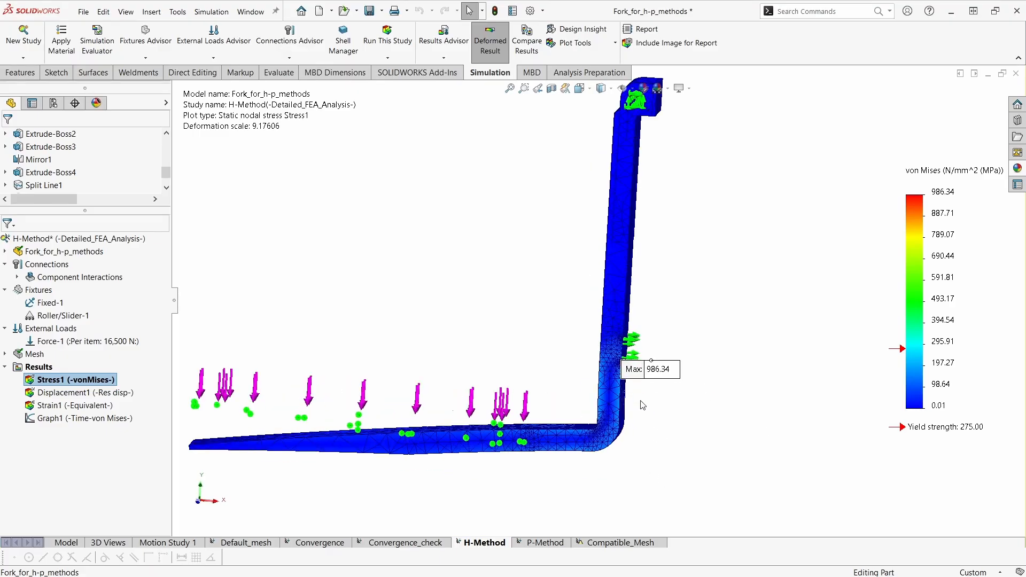
scroll(652, 399, "down", 1)
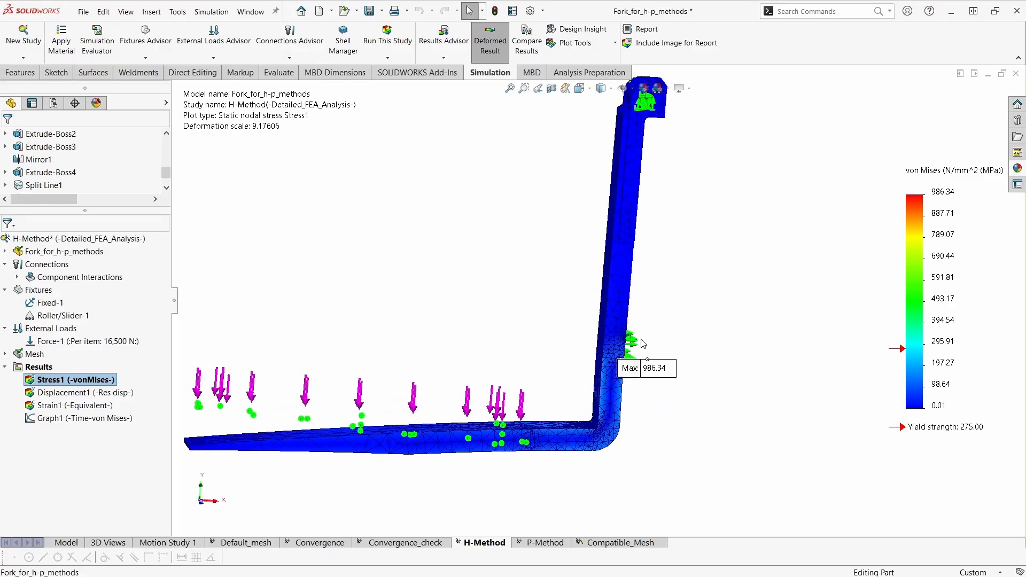
scroll(655, 335, "down", 1)
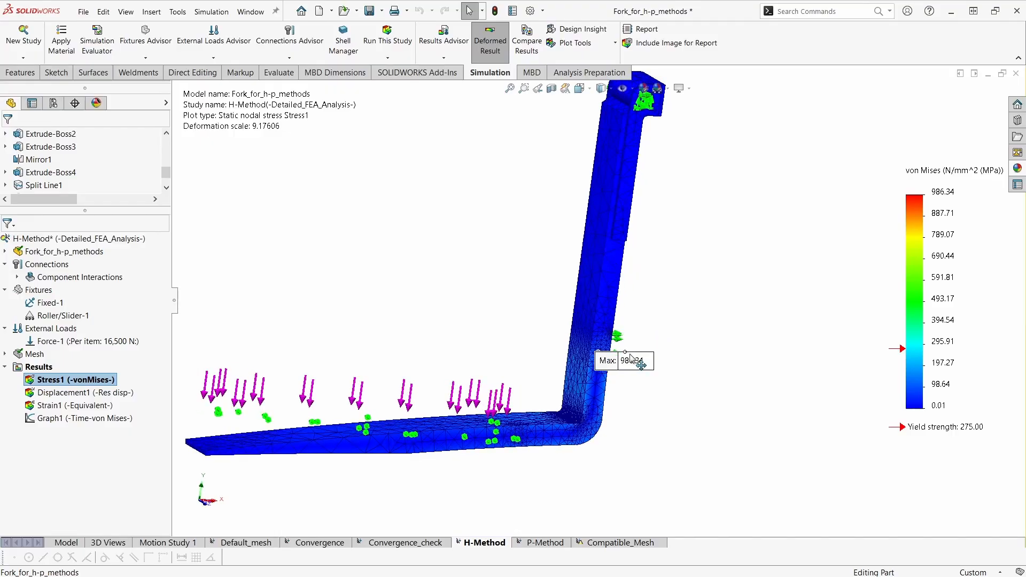
Step: Place the maximum-stress label beside the upright arm and inspect the mesh at the supported patch and inner bend
scroll(610, 342, "down", 2)
scroll(605, 340, "down", 1)
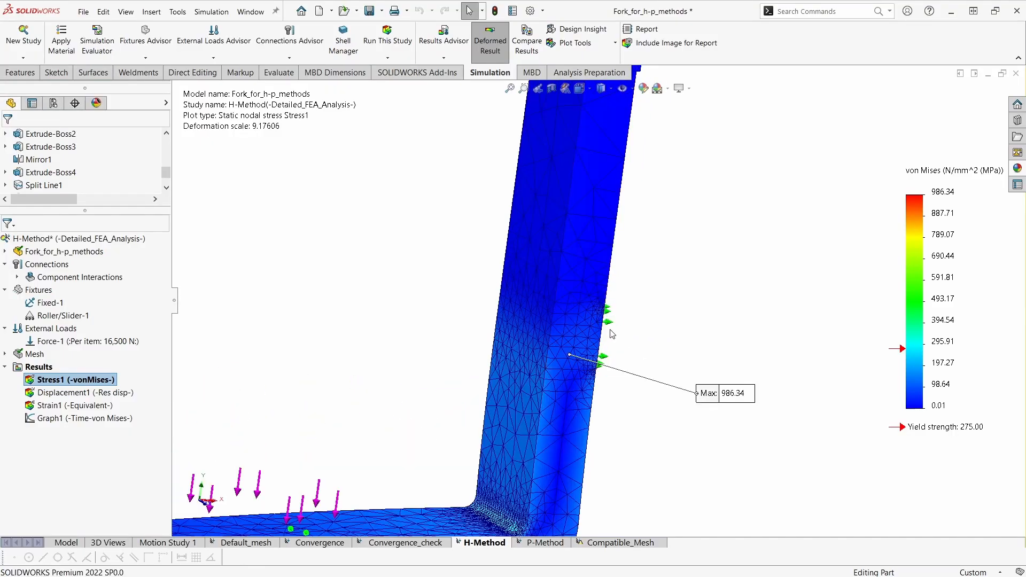
scroll(614, 335, "up", 3)
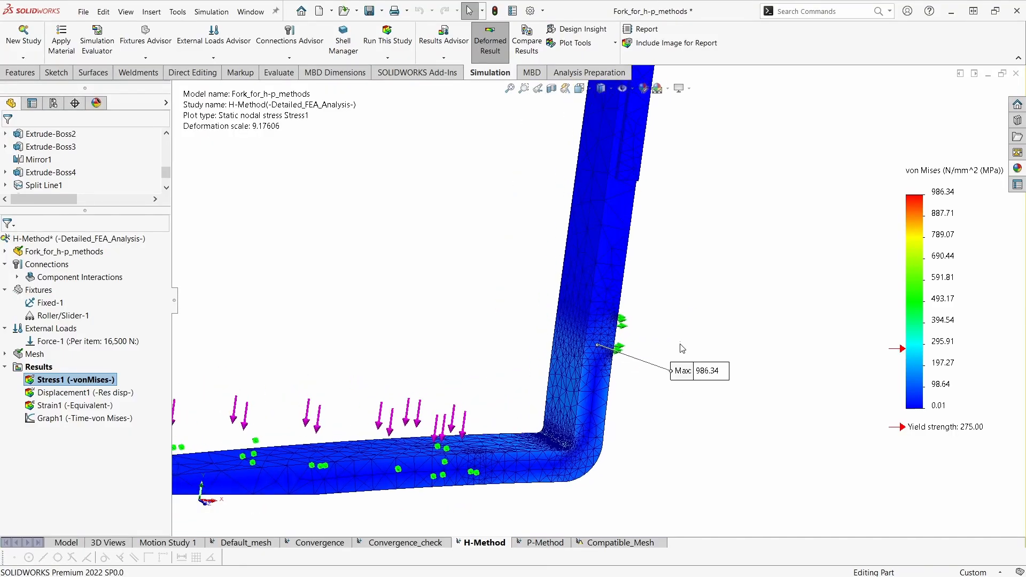
scroll(684, 426, "up", 1)
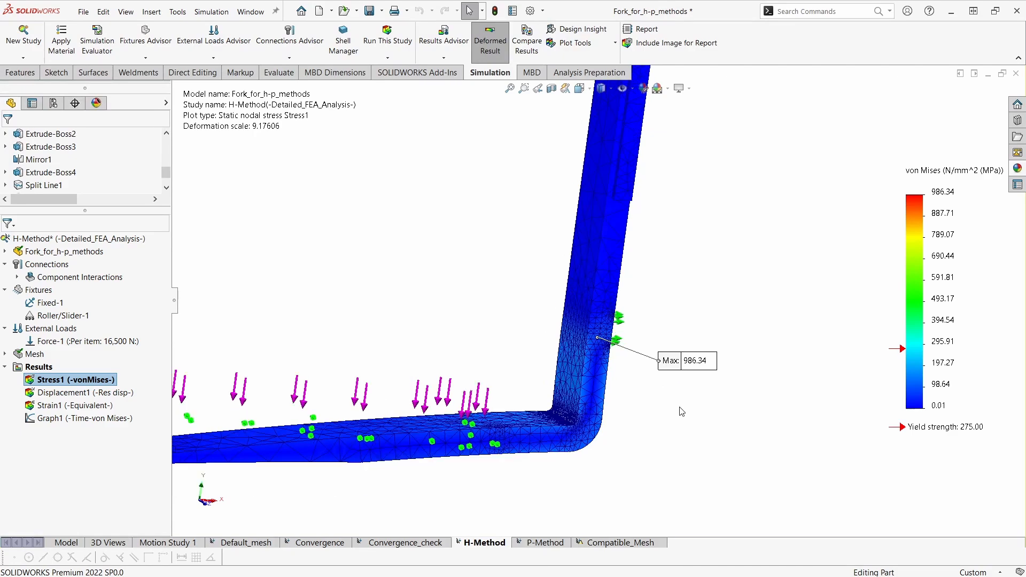
middle_click_drag(687, 394, 661, 336)
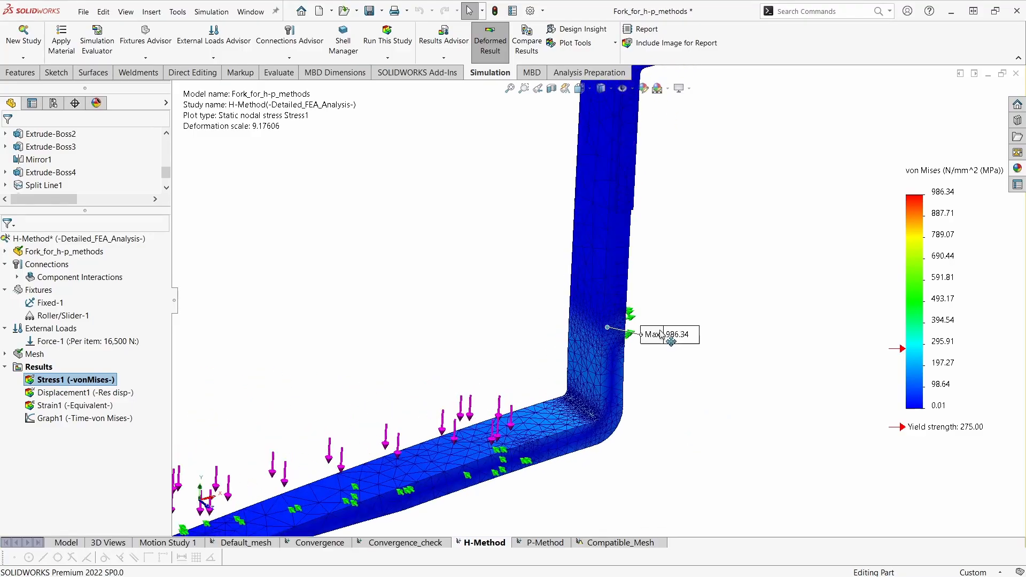
scroll(585, 415, "down", 9)
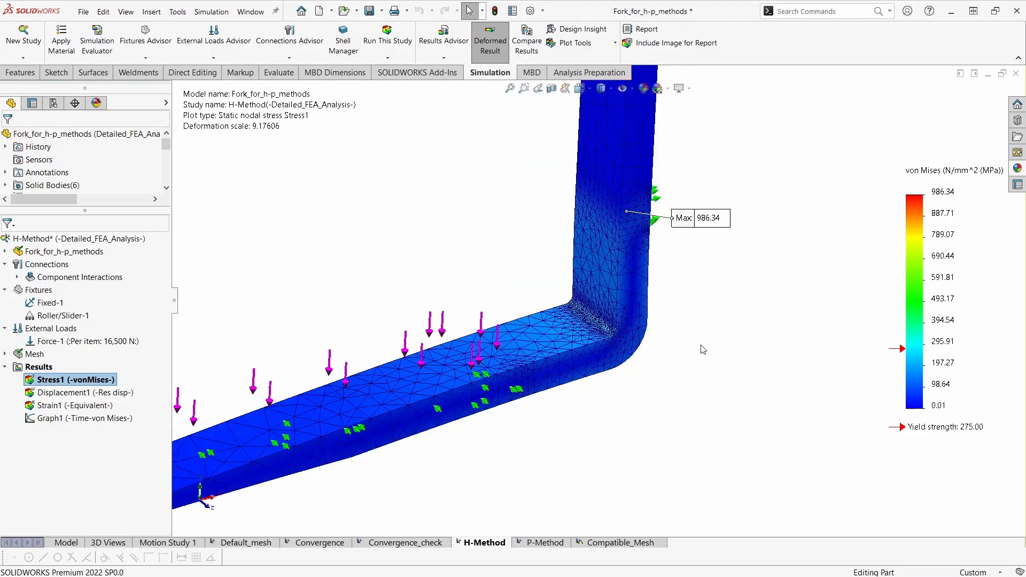
middle_click_drag(703, 349, 697, 416, "ctrl")
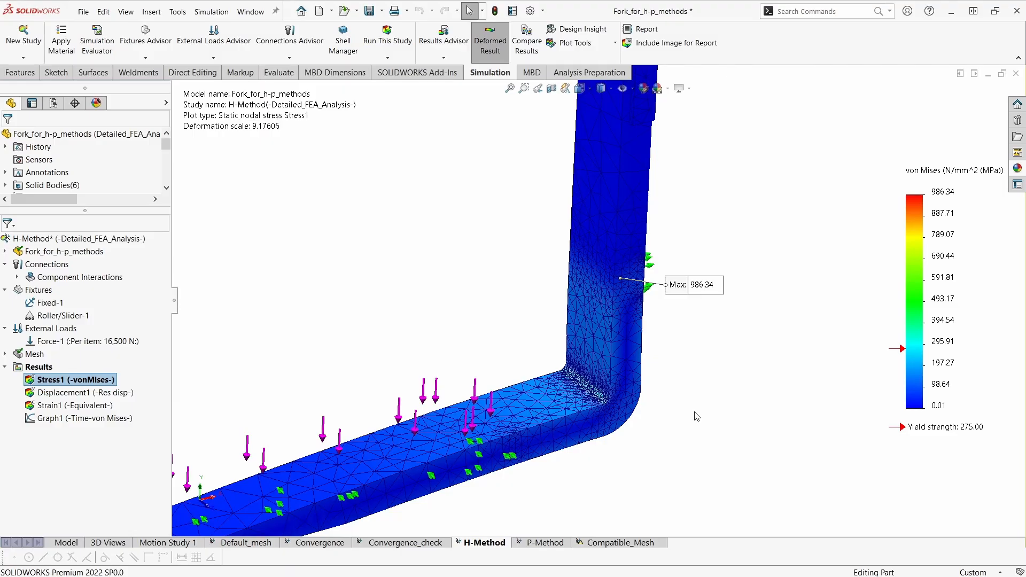
scroll(697, 417, "up", 3)
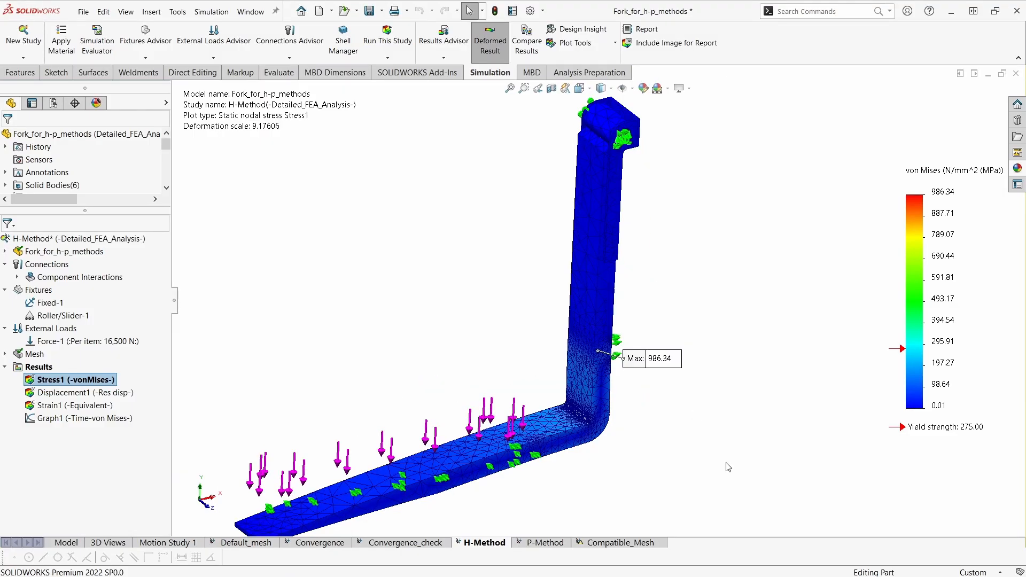
Step: Examine the refined mesh and von Mises stress at the fork's inner bend, and view the whole loaded fork from several angles
middle_click_drag(713, 468, 685, 493, "ctrl")
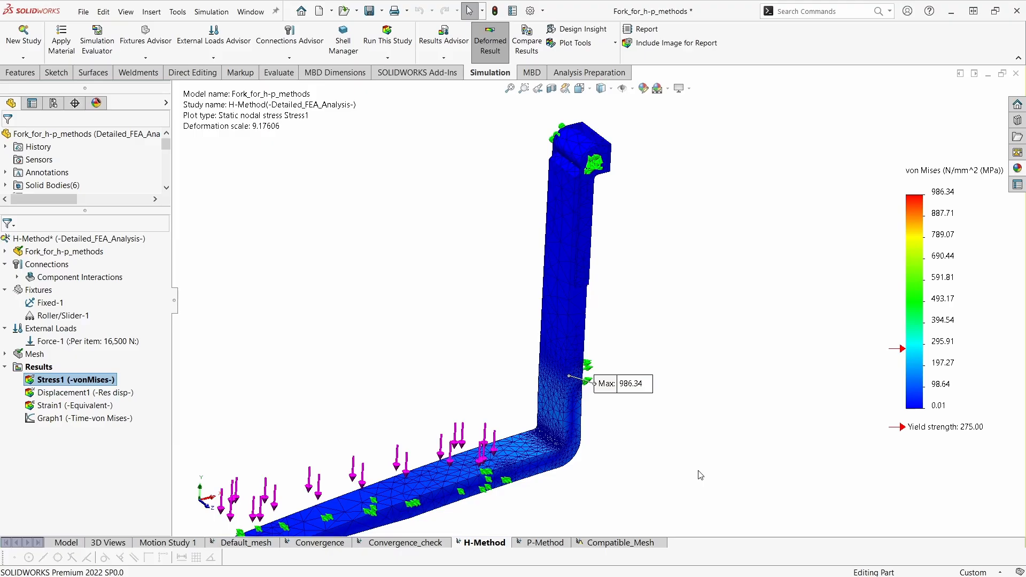
middle_click_drag(701, 475, 675, 462, "ctrl")
scroll(670, 428, "down", 4)
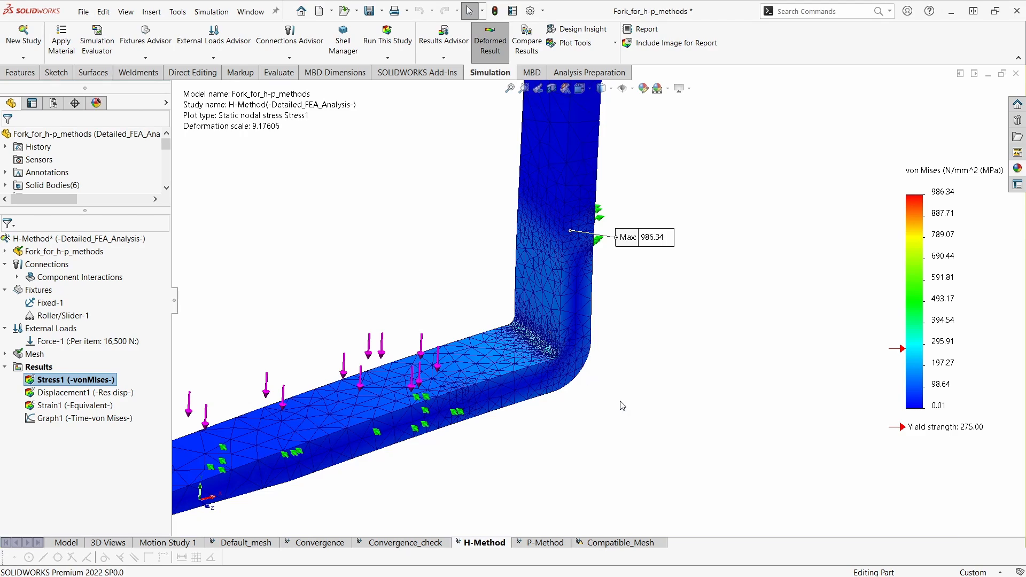
scroll(623, 406, "up", 1)
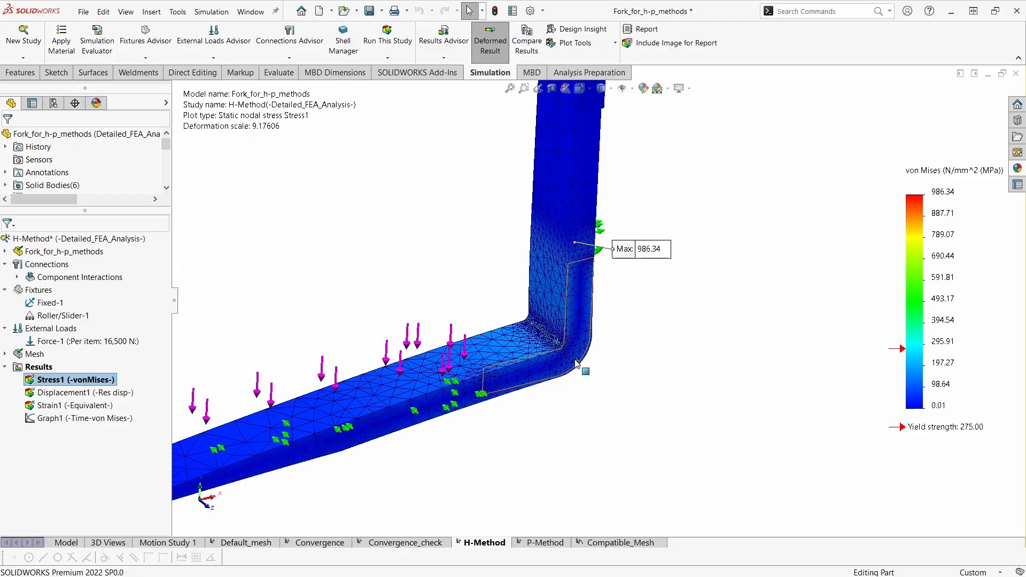
scroll(510, 253, "down", 1)
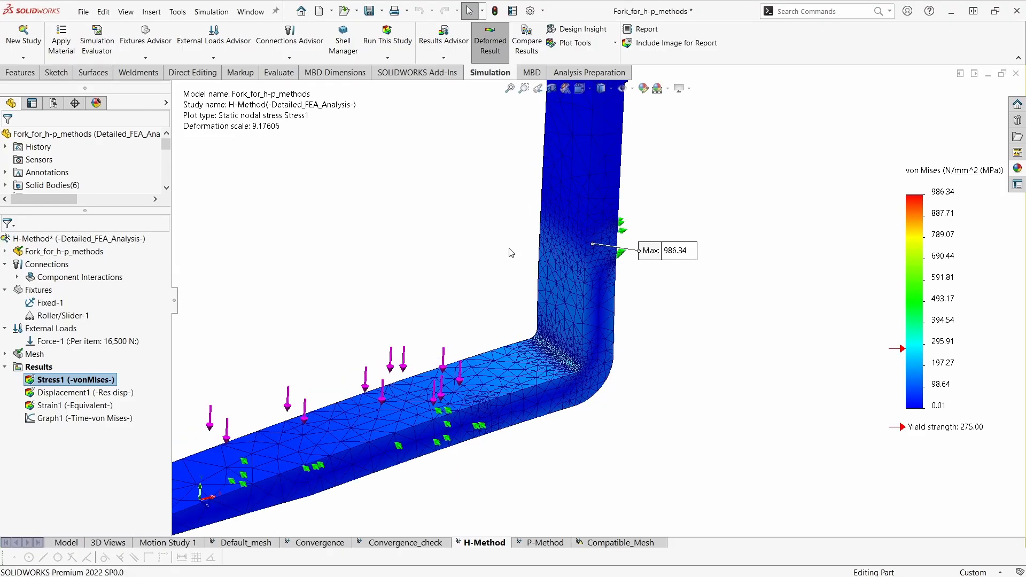
scroll(592, 357, "up", 2)
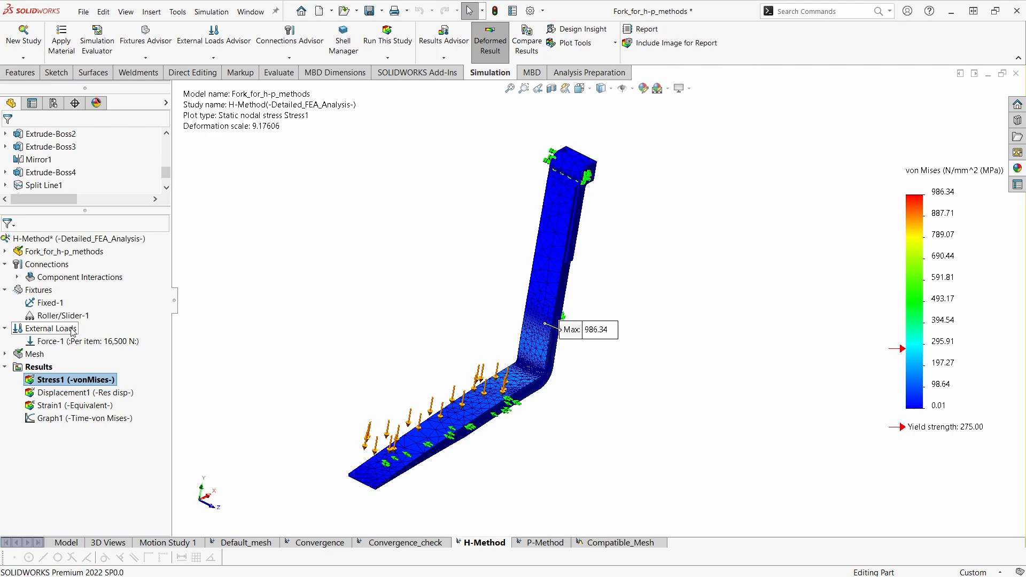
middle_click_drag(647, 500, 617, 459)
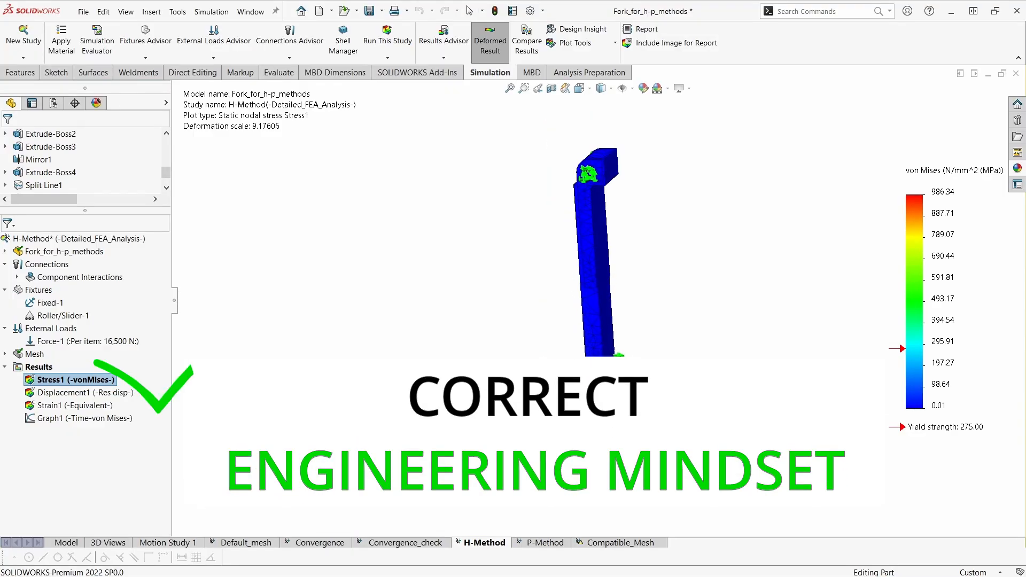
middle_click_drag(690, 414, 754, 420)
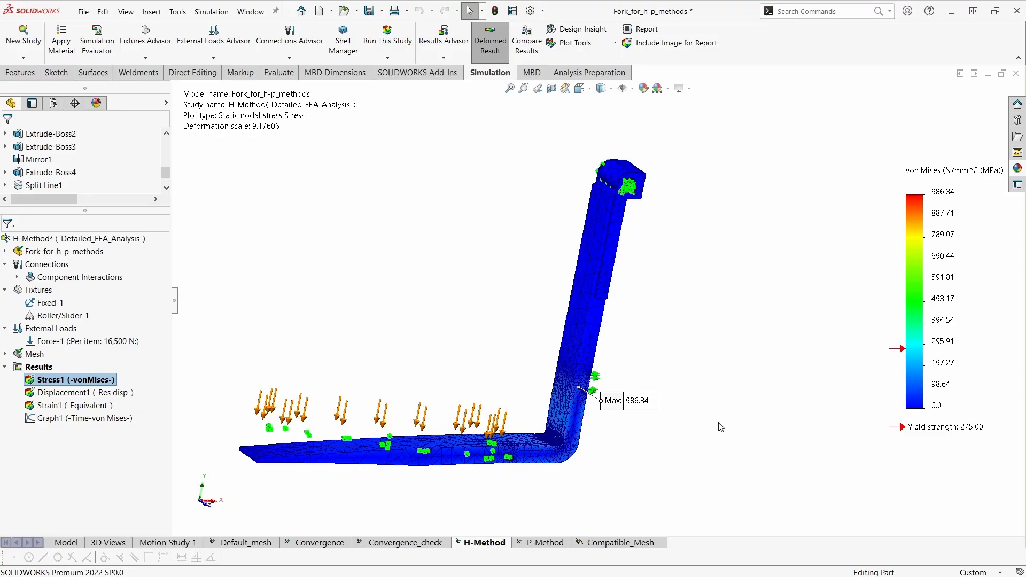